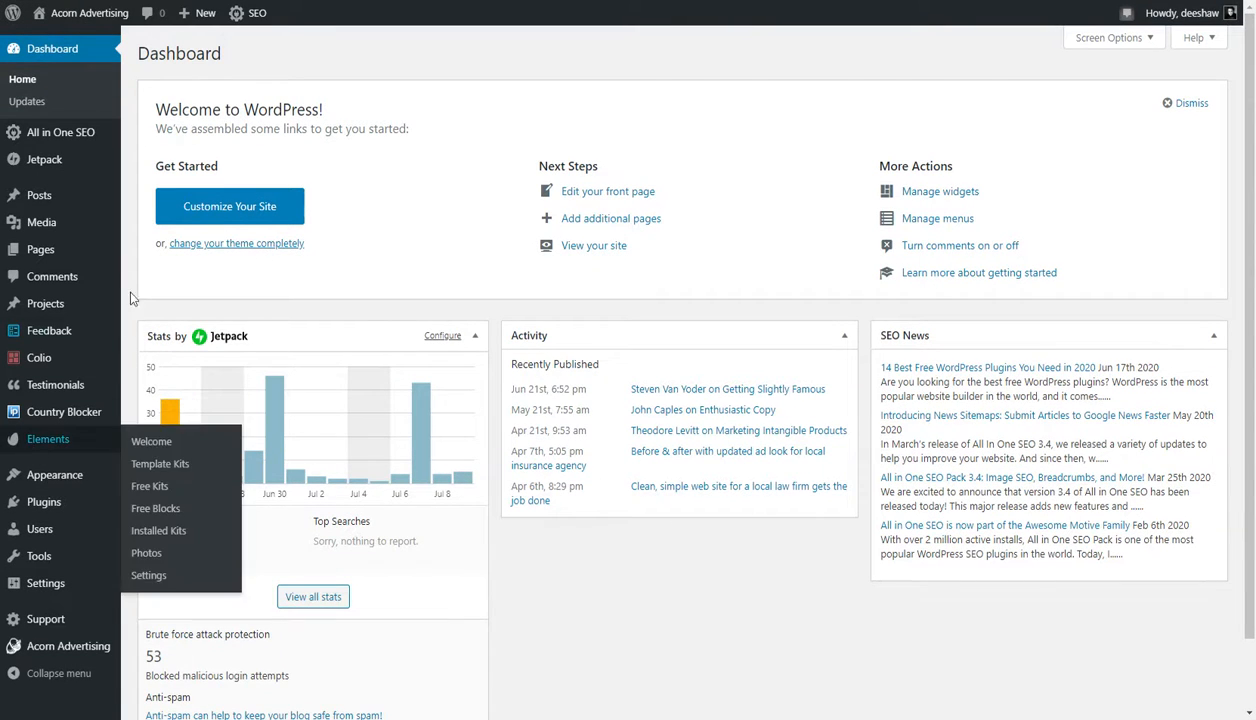
- Look at the Site Identity options under the customizer's General Settings and return to the main customizer list
{"action": "mouse_move", "coordinate": [43, 650]}
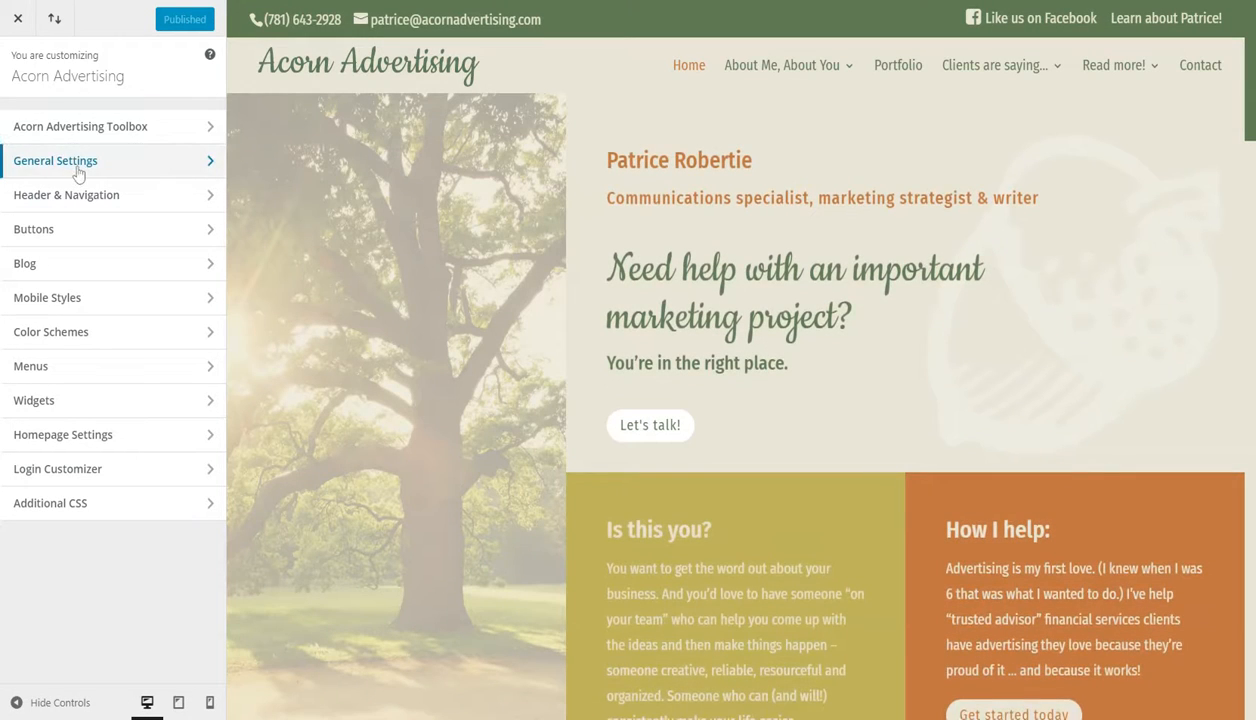
{"action": "left_click", "coordinate": [78, 170]}
{"action": "left_click", "coordinate": [30, 126]}
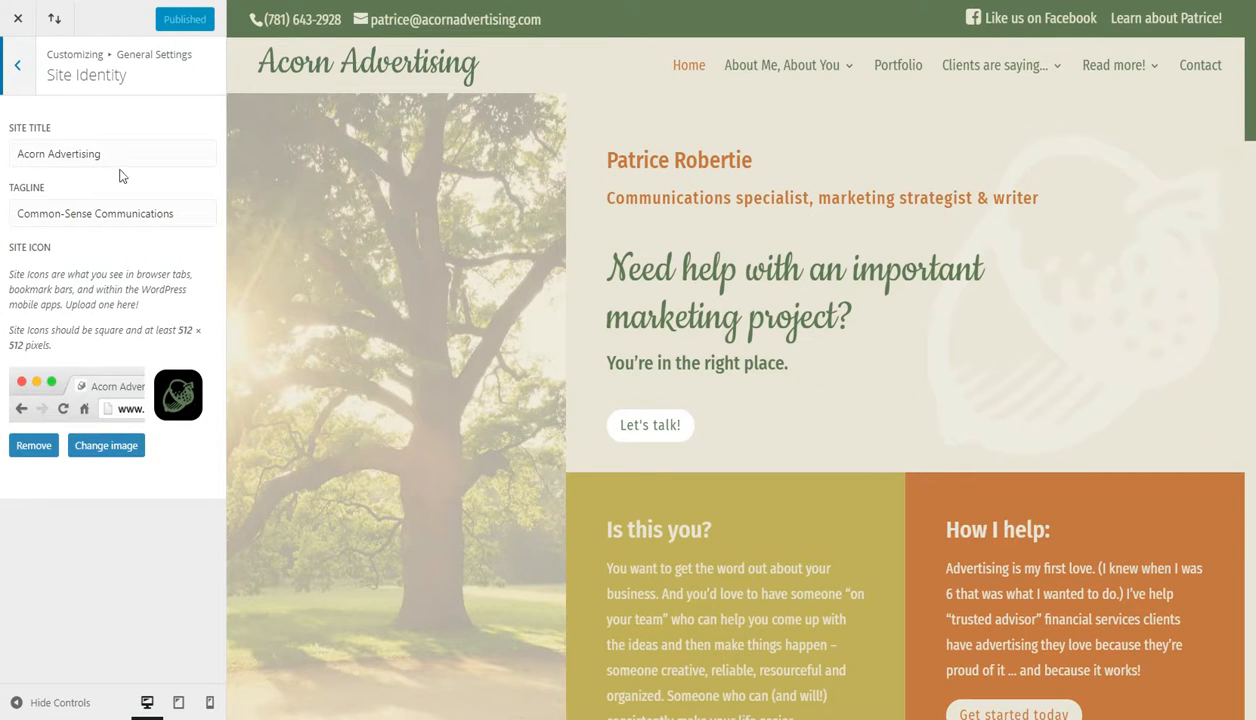
{"action": "left_click", "coordinate": [18, 72]}
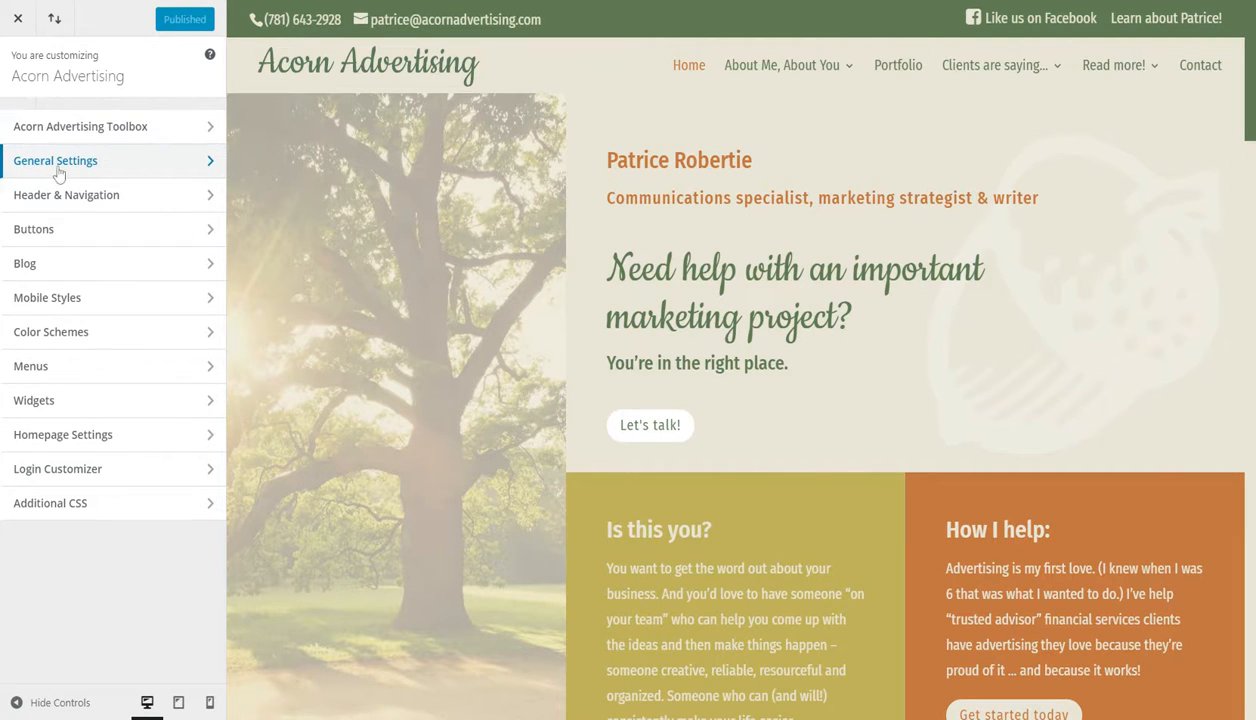
- Look at the Header options of the Acorn Advertising Toolbox and return to the main customizer list
{"action": "left_click", "coordinate": [114, 134]}
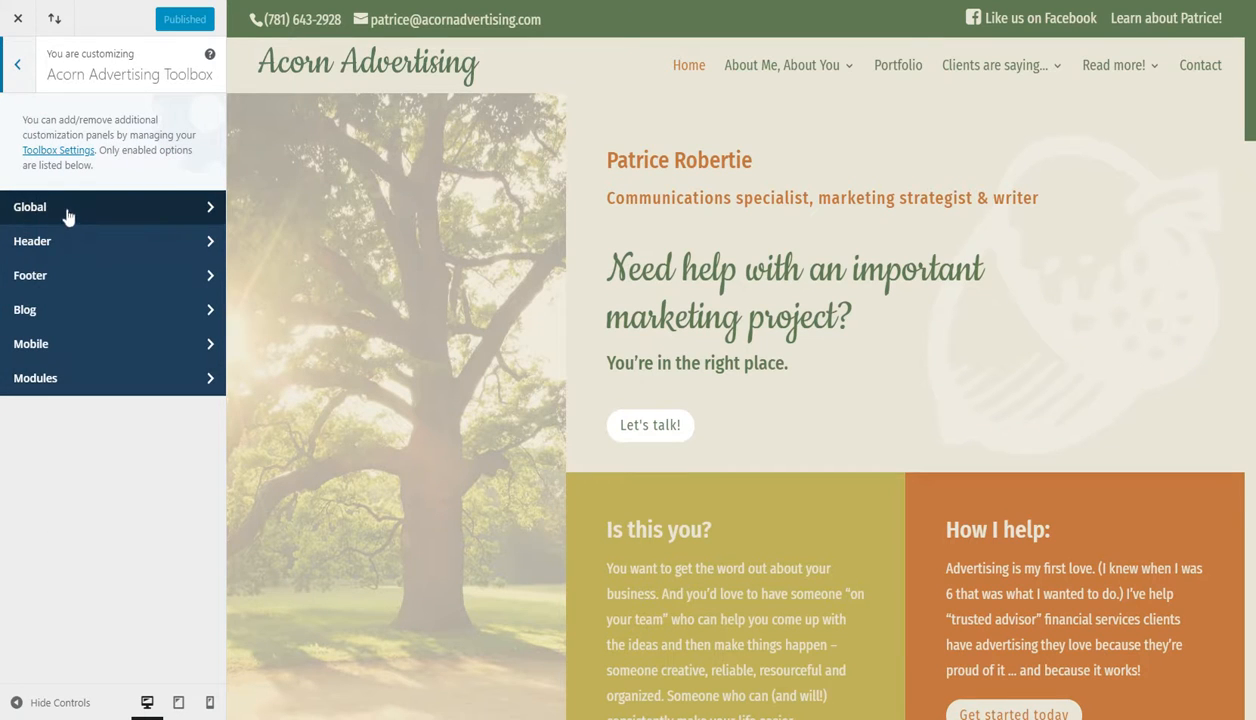
{"action": "left_click", "coordinate": [40, 243]}
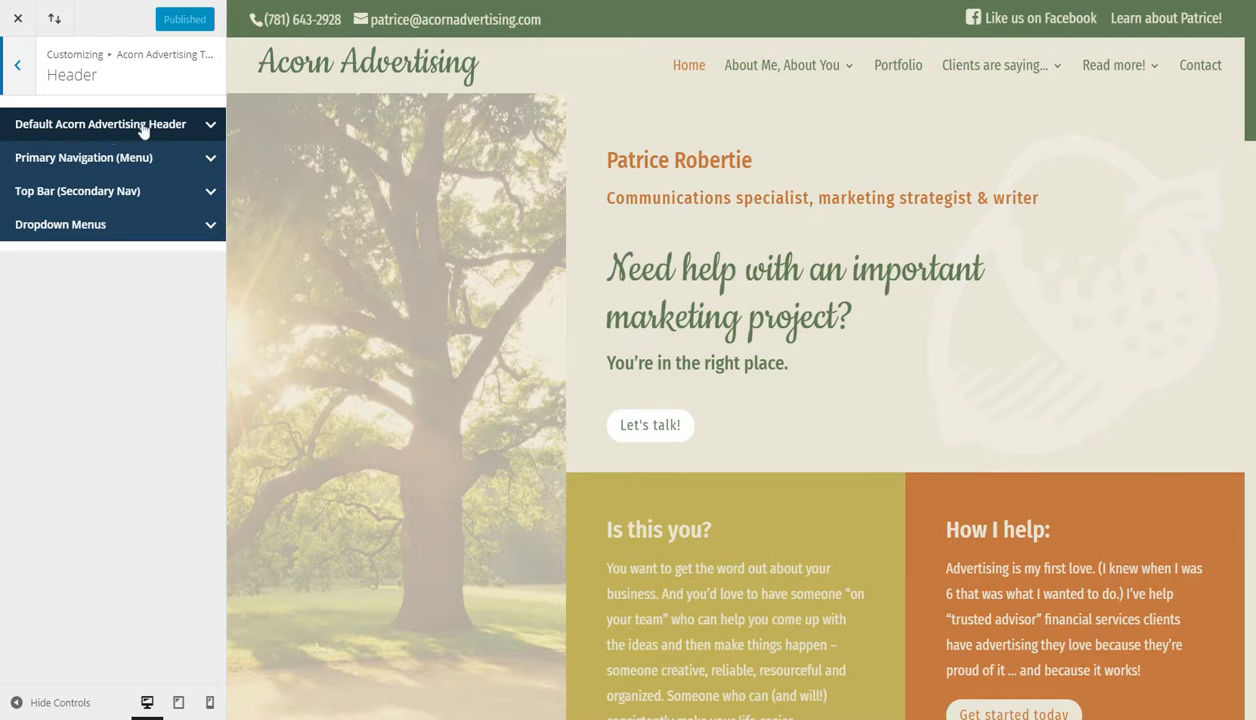
{"action": "left_click", "coordinate": [17, 66]}
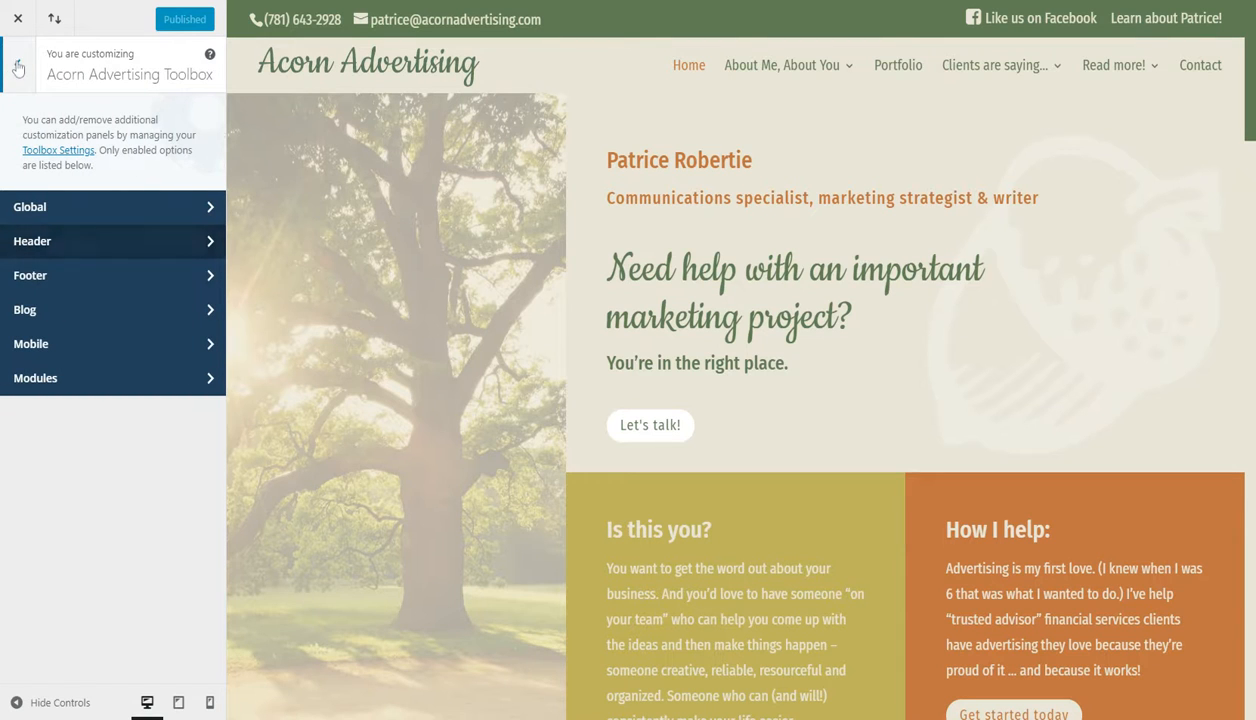
{"action": "left_click", "coordinate": [17, 66]}
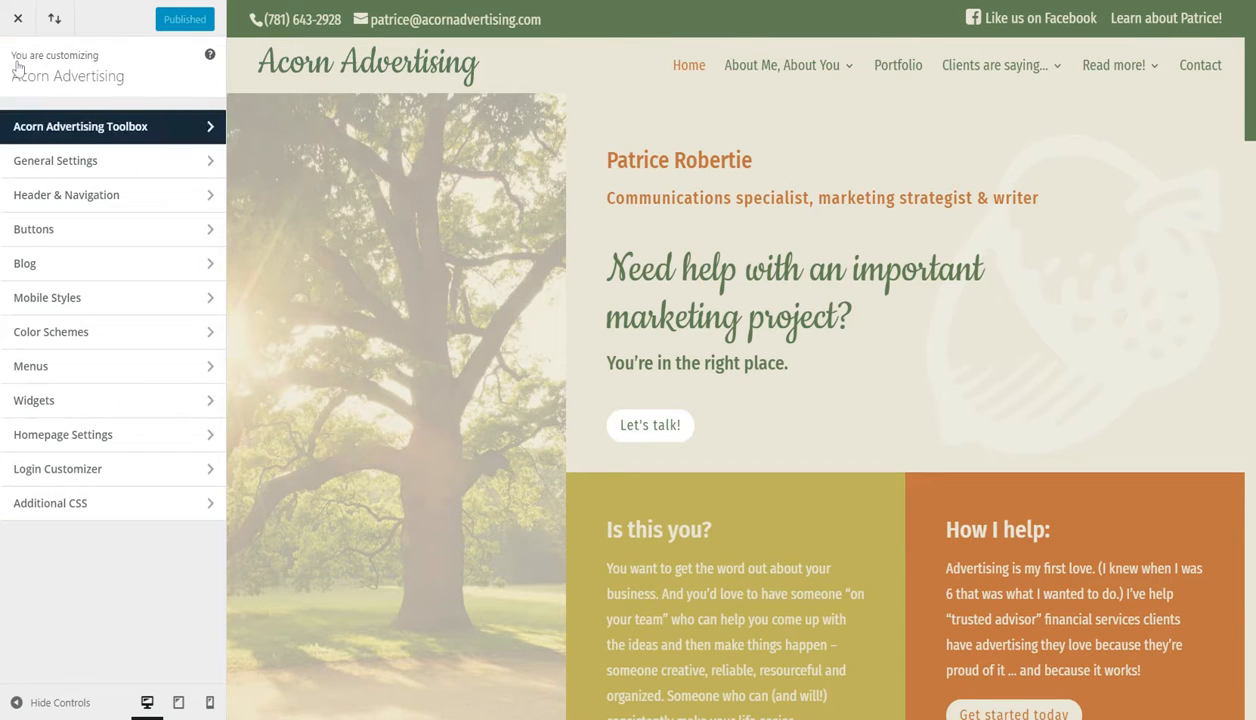
- Examine the site's custom code in Additional CSS and return to the main customizer list
{"action": "left_click", "coordinate": [60, 505]}
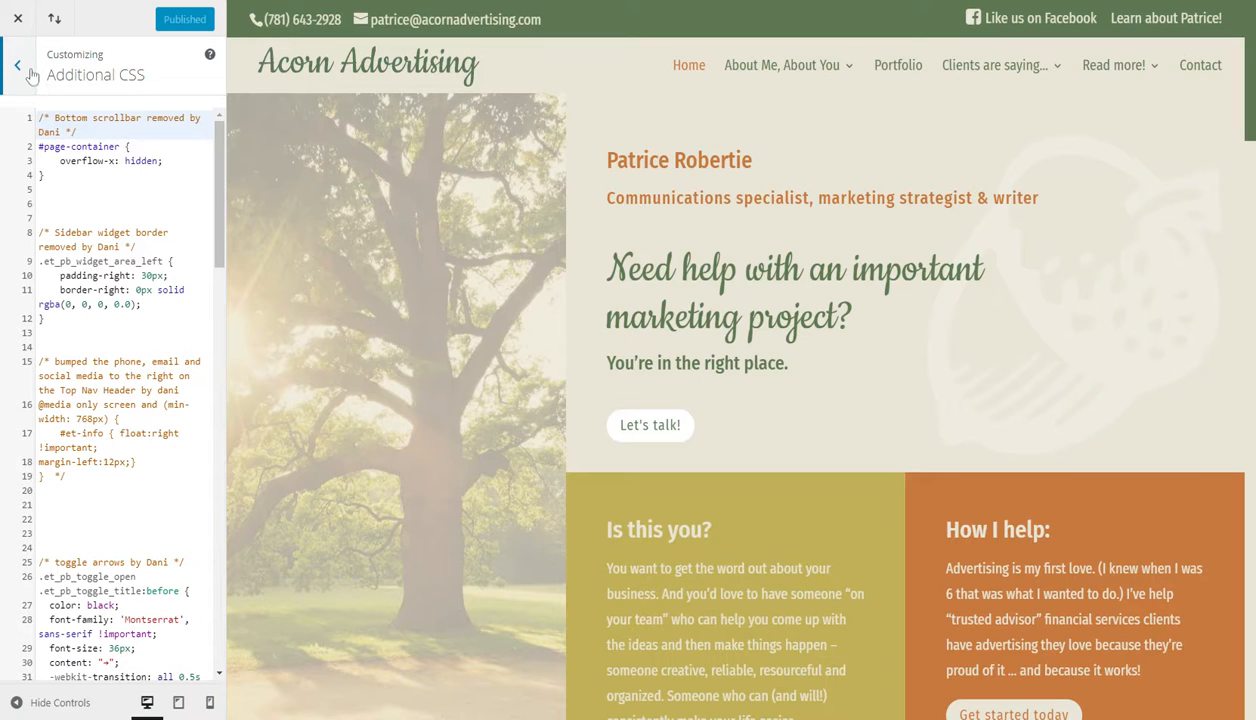
{"action": "left_click", "coordinate": [222, 202]}
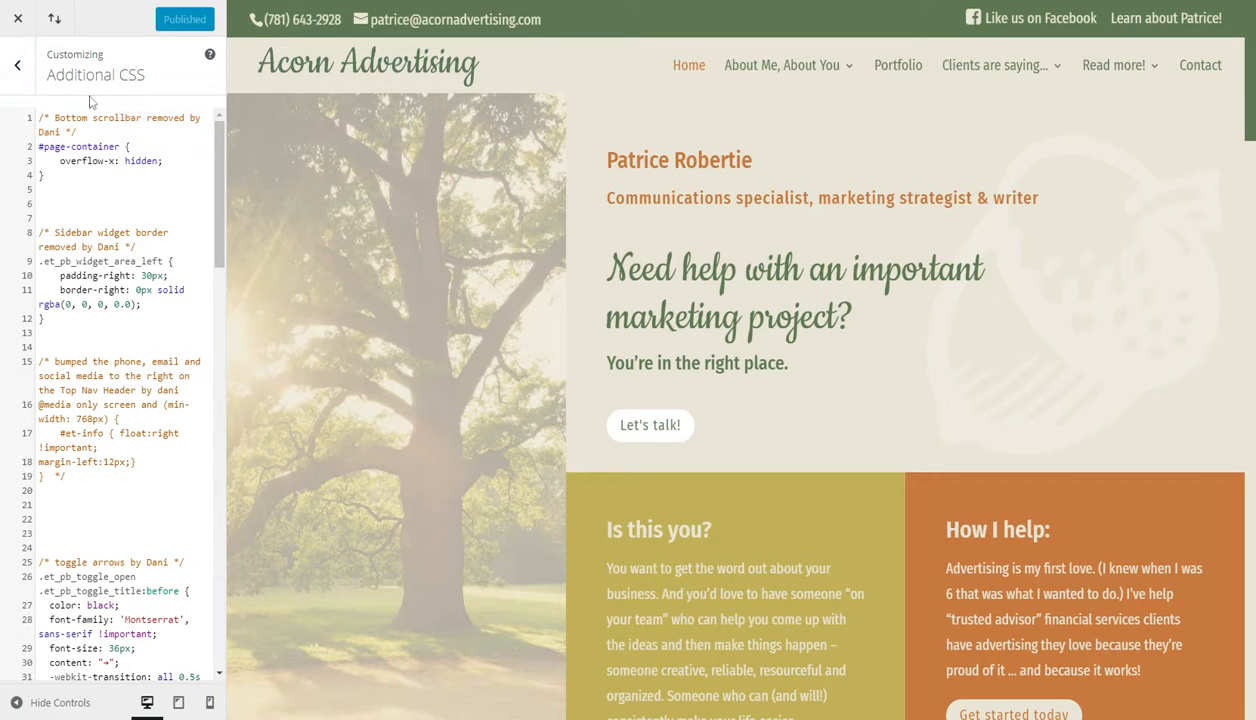
{"action": "left_click", "coordinate": [17, 66]}
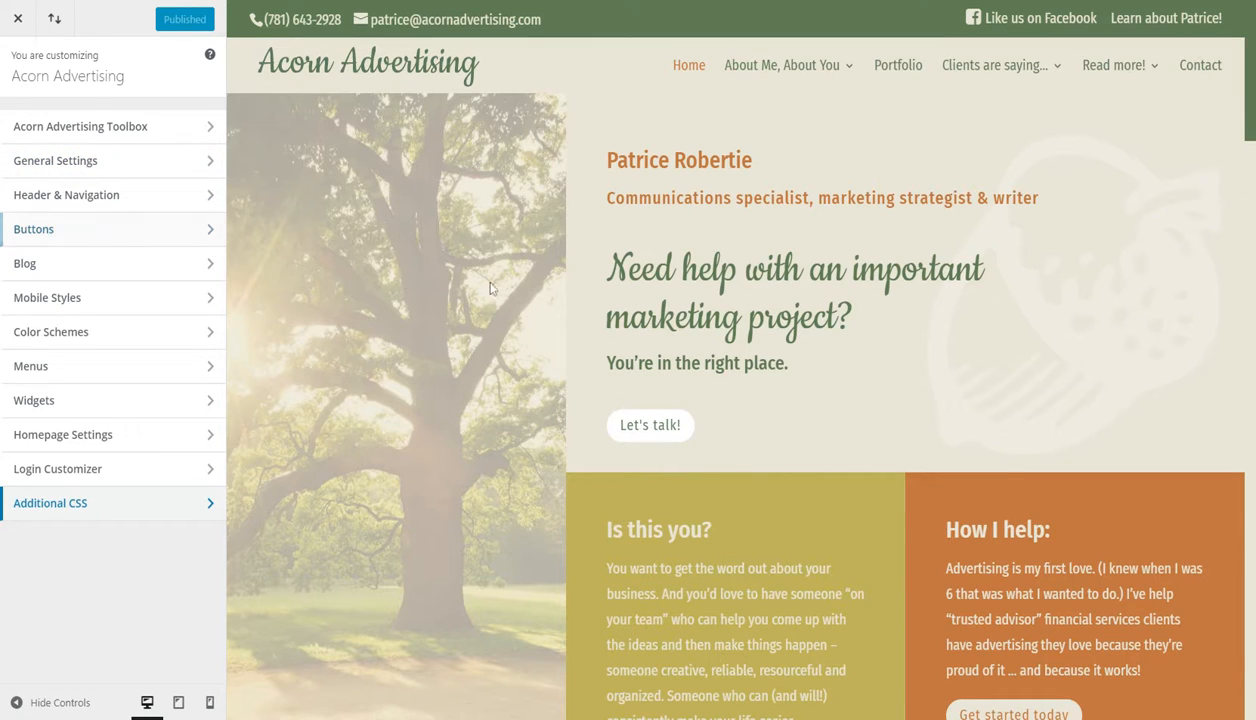
- Open the Browser Scrollbar settings in the Global section of the Acorn Advertising Toolbox
{"action": "left_click", "coordinate": [78, 127]}
{"action": "left_click", "coordinate": [60, 215]}
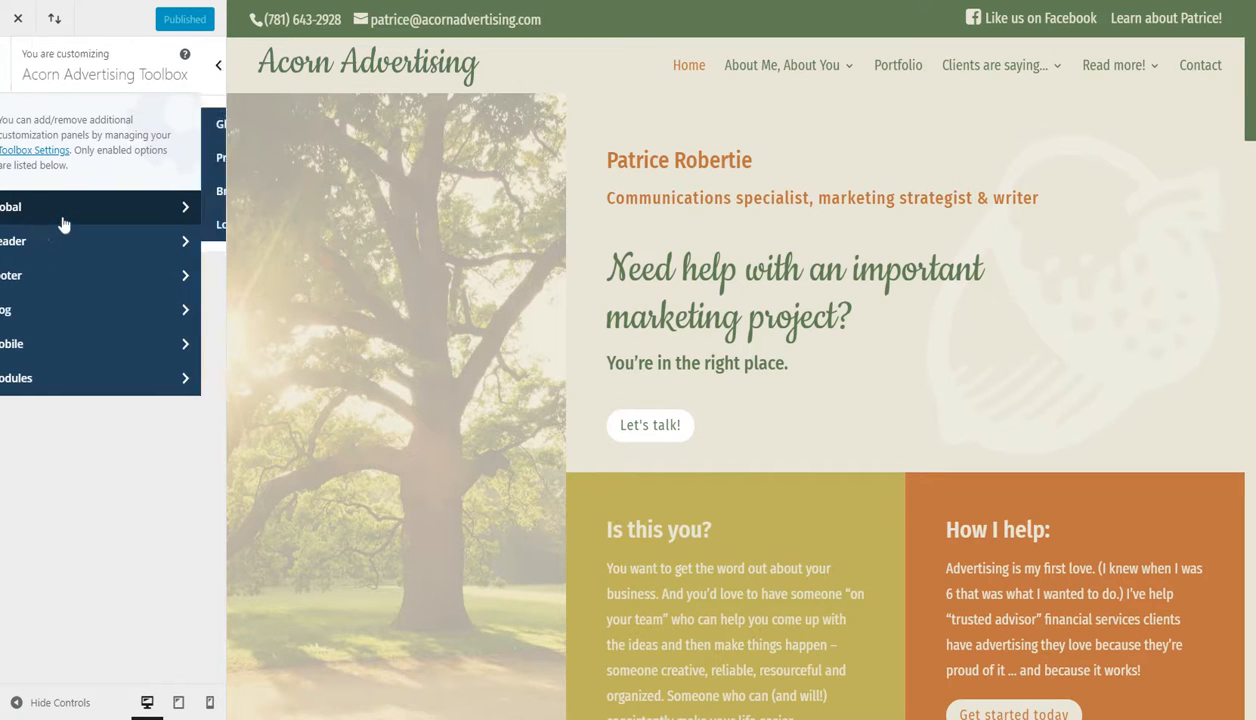
{"action": "left_click", "coordinate": [60, 193]}
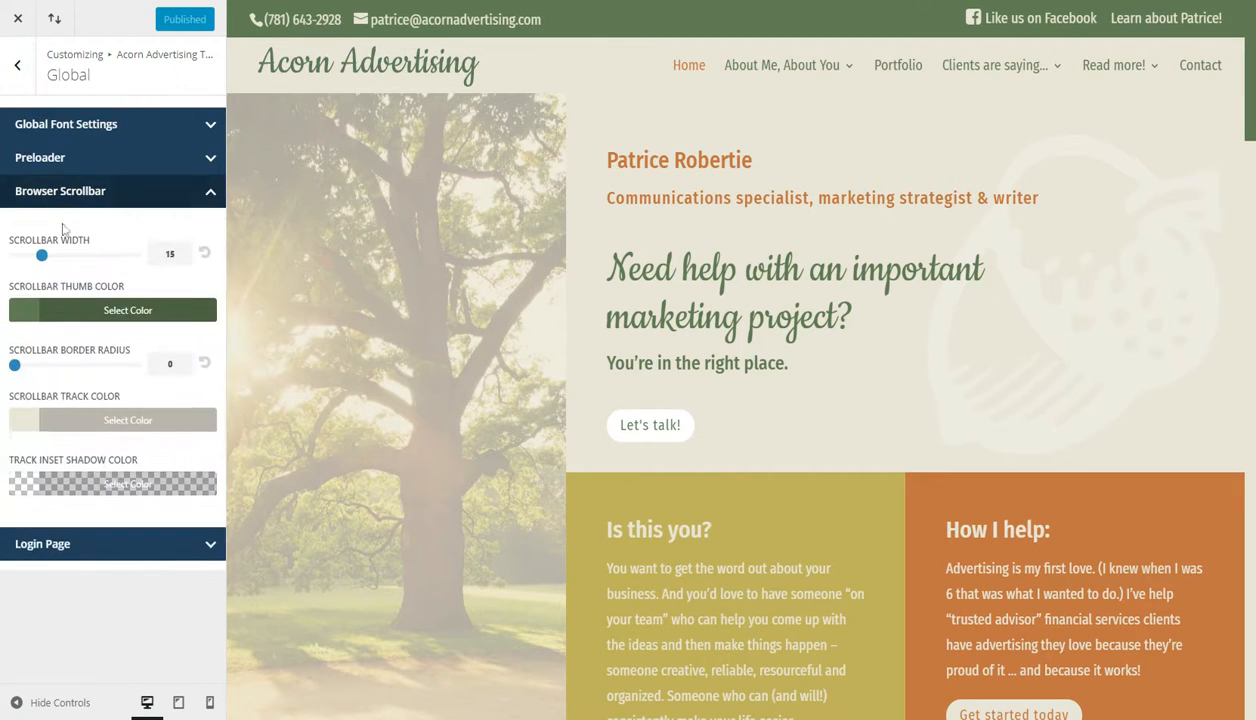
- Try the purple #584a7a as the scrollbar thumb color and restore the green #5f7752
{"action": "left_click", "coordinate": [45, 311]}
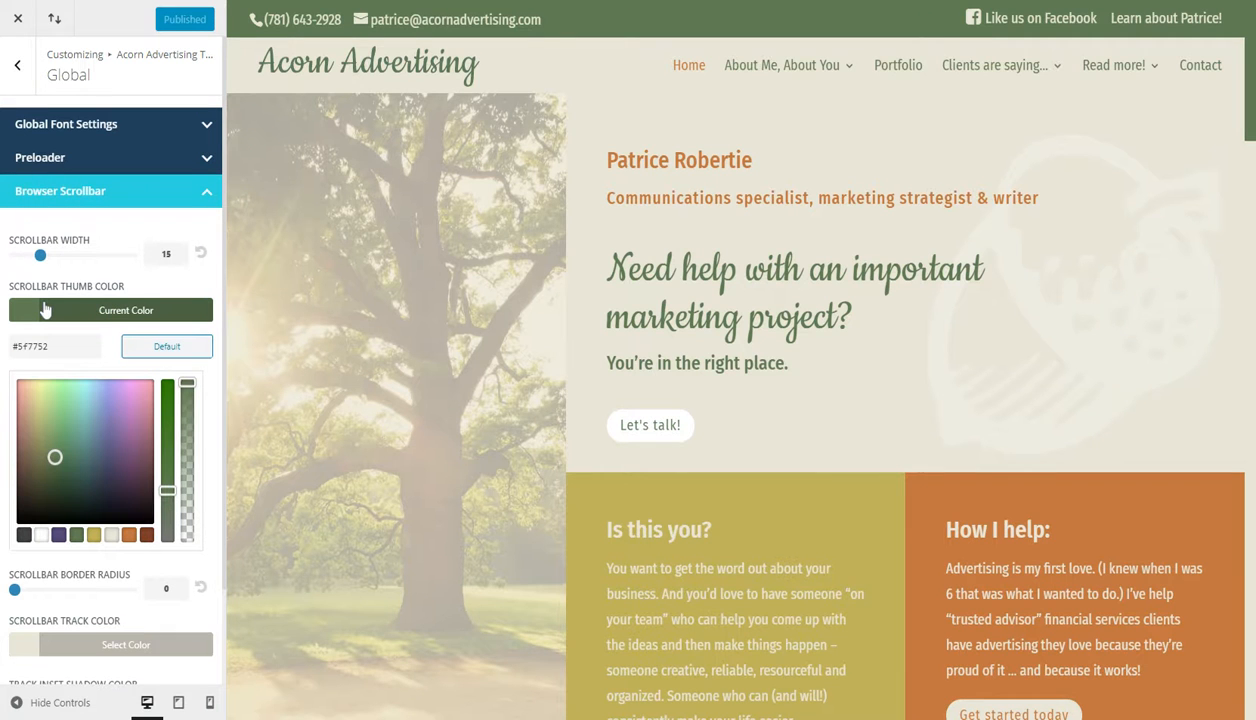
{"action": "left_click", "coordinate": [57, 537]}
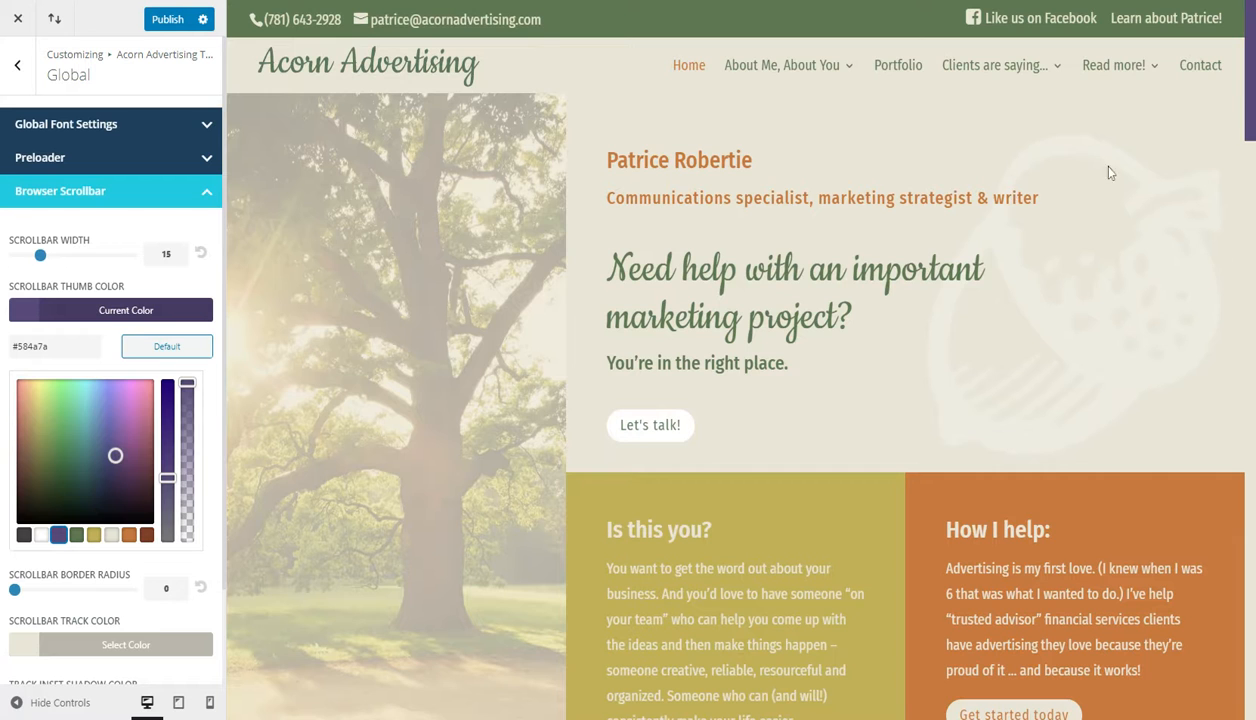
{"action": "left_click", "coordinate": [76, 534]}
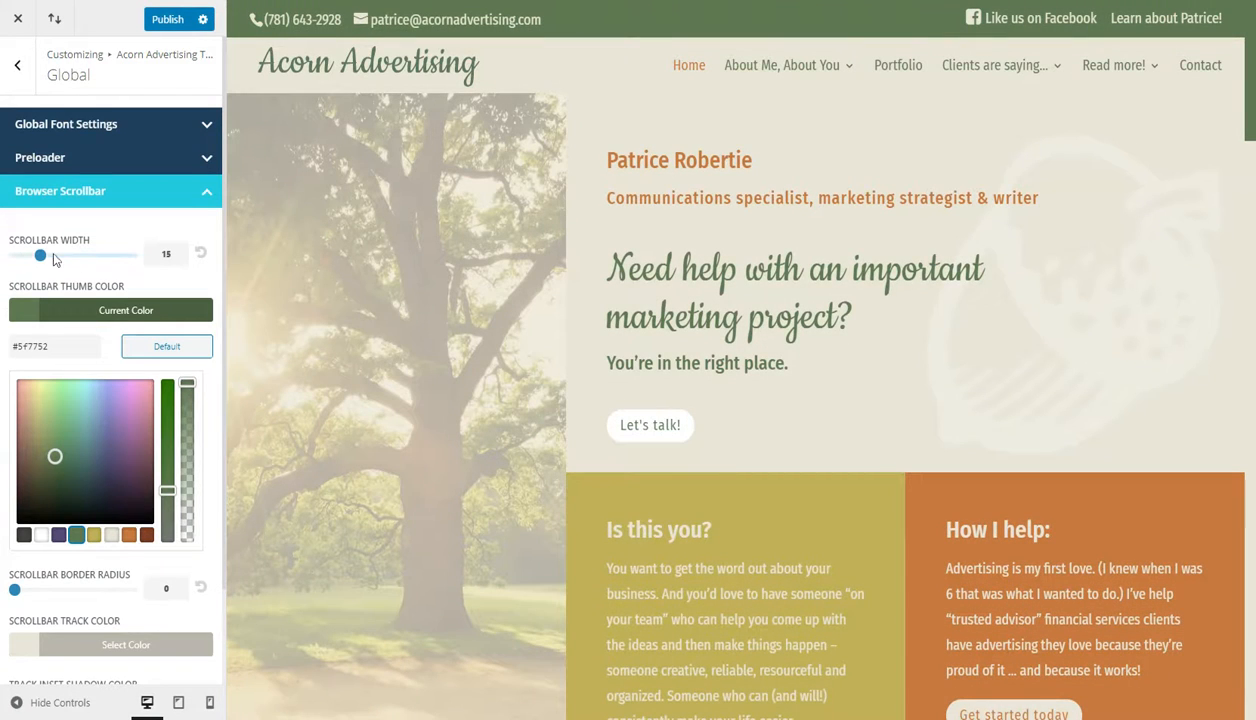
- Set the scrollbar width to 20, publish the change and close the customizer
{"action": "left_click_drag", "start_coordinate": [41, 256], "coordinate": [54, 256]}
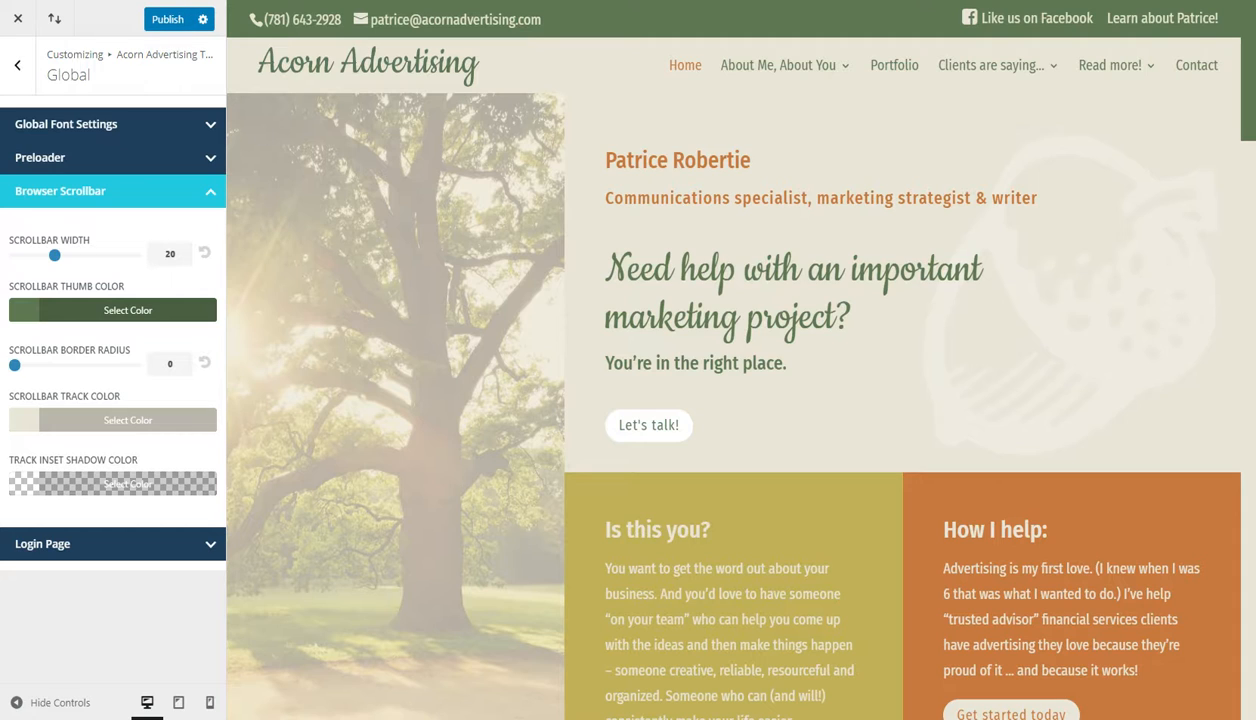
{"action": "left_click", "coordinate": [180, 20]}
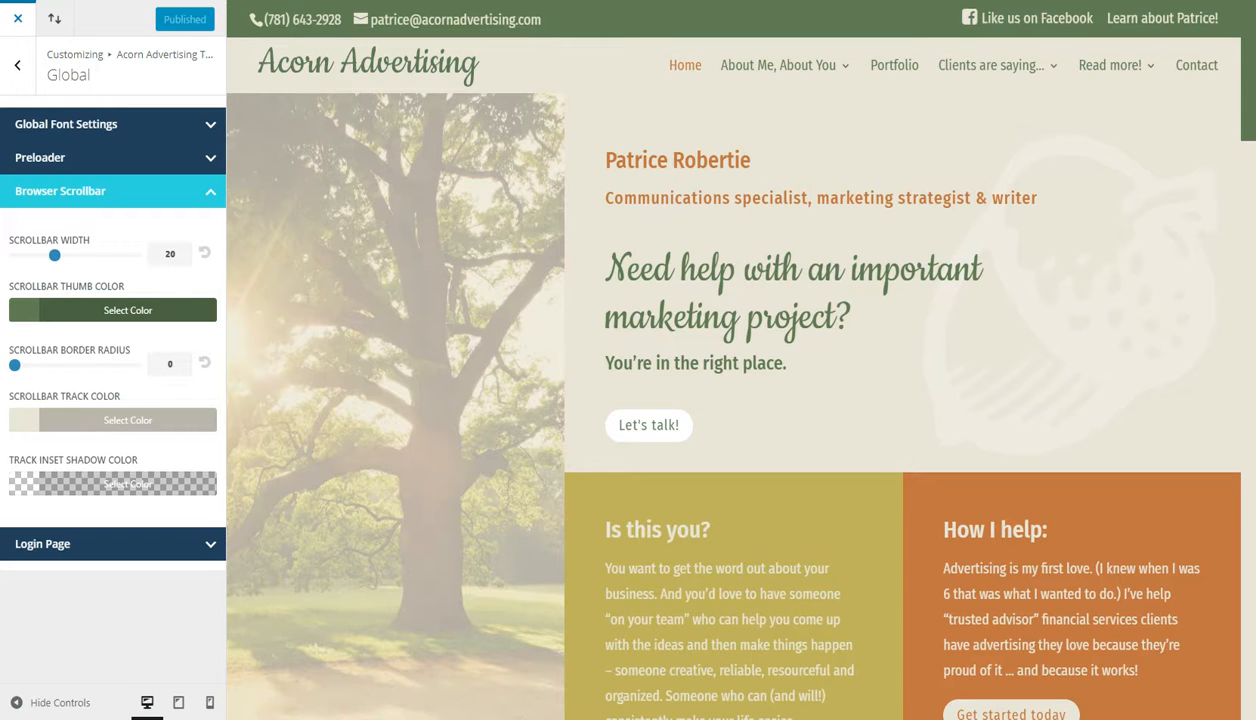
{"action": "left_click", "coordinate": [17, 18]}
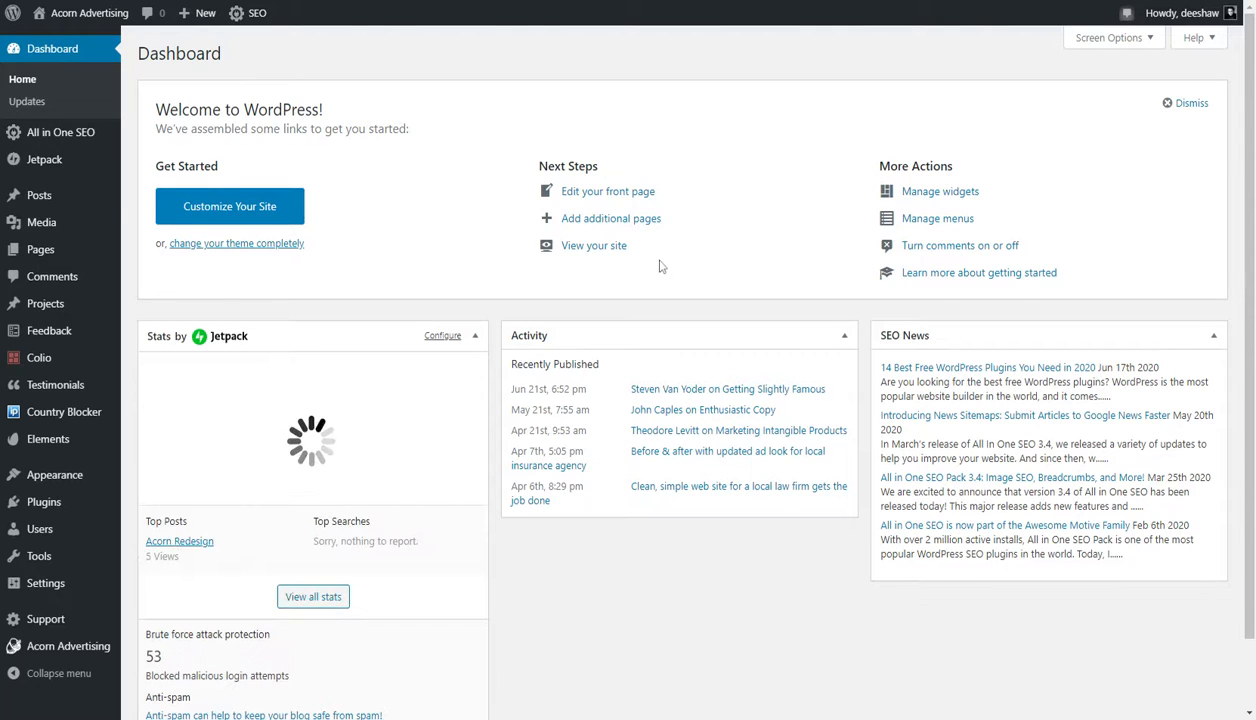
{"action": "mouse_move", "coordinate": [57, 197]}
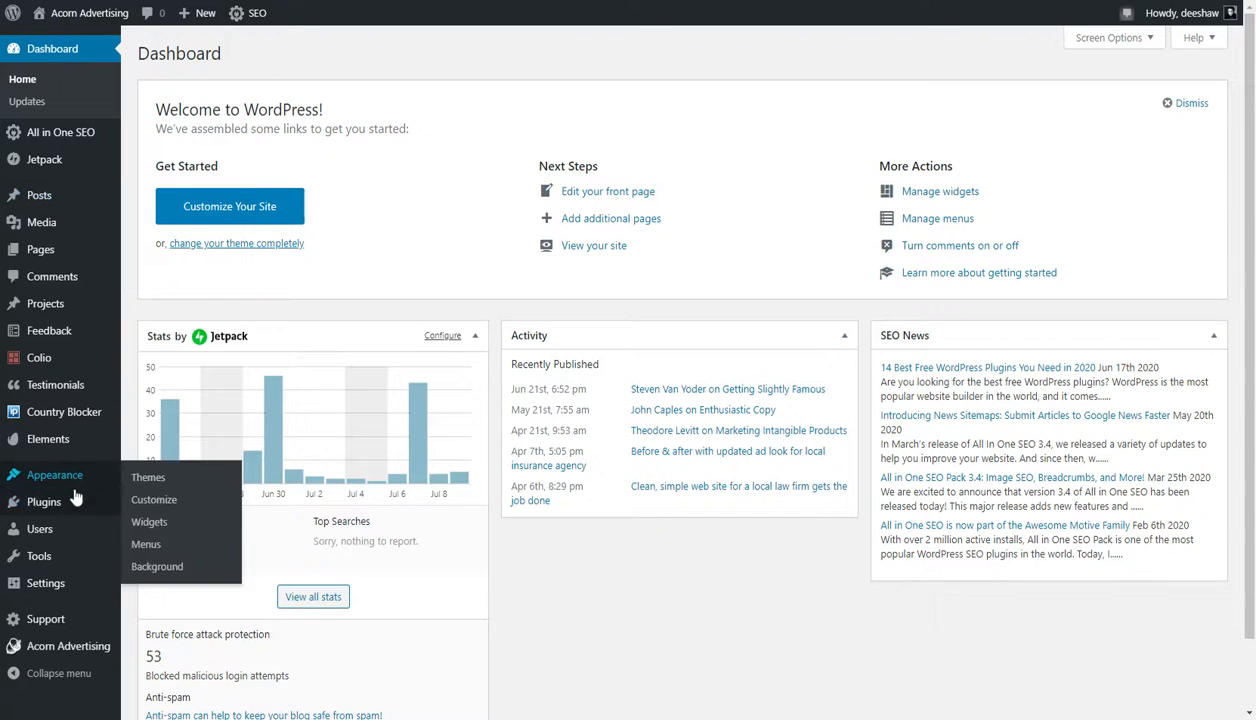
{"action": "mouse_move", "coordinate": [86, 229]}
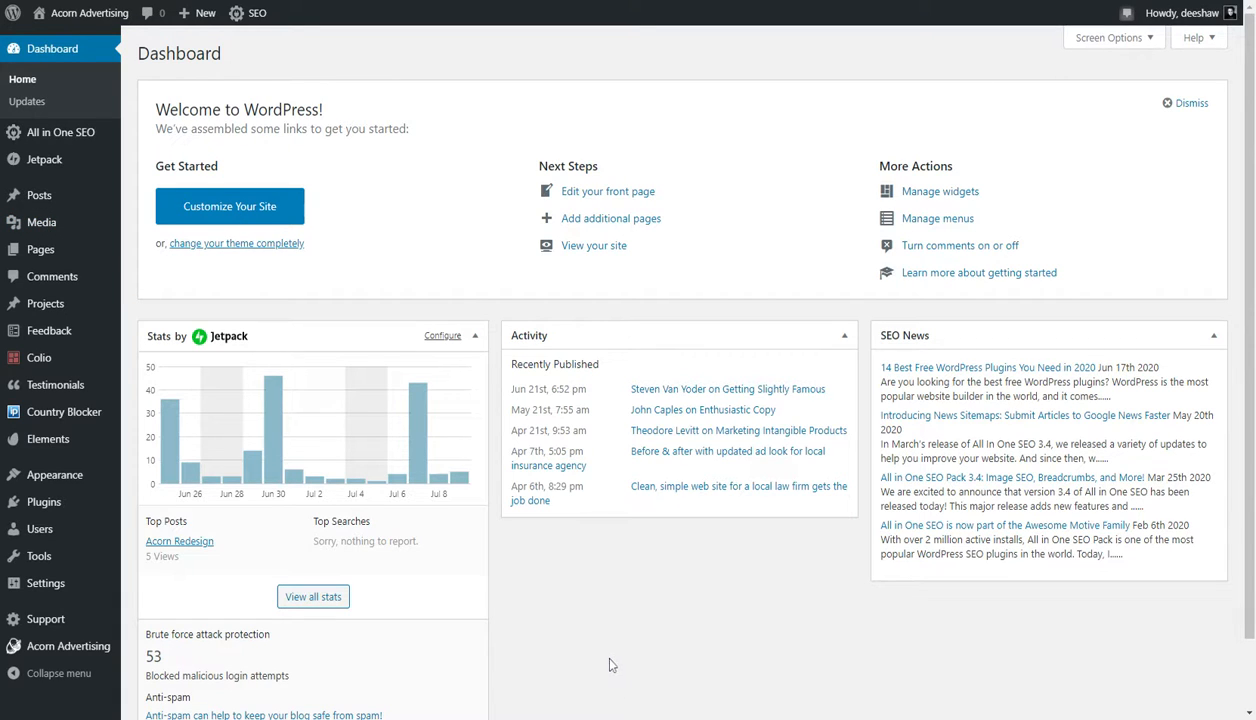
- Open the module settings of the white About call-to-action box beside the portrait photo on the homepage
{"action": "mouse_move", "coordinate": [118, 28]}
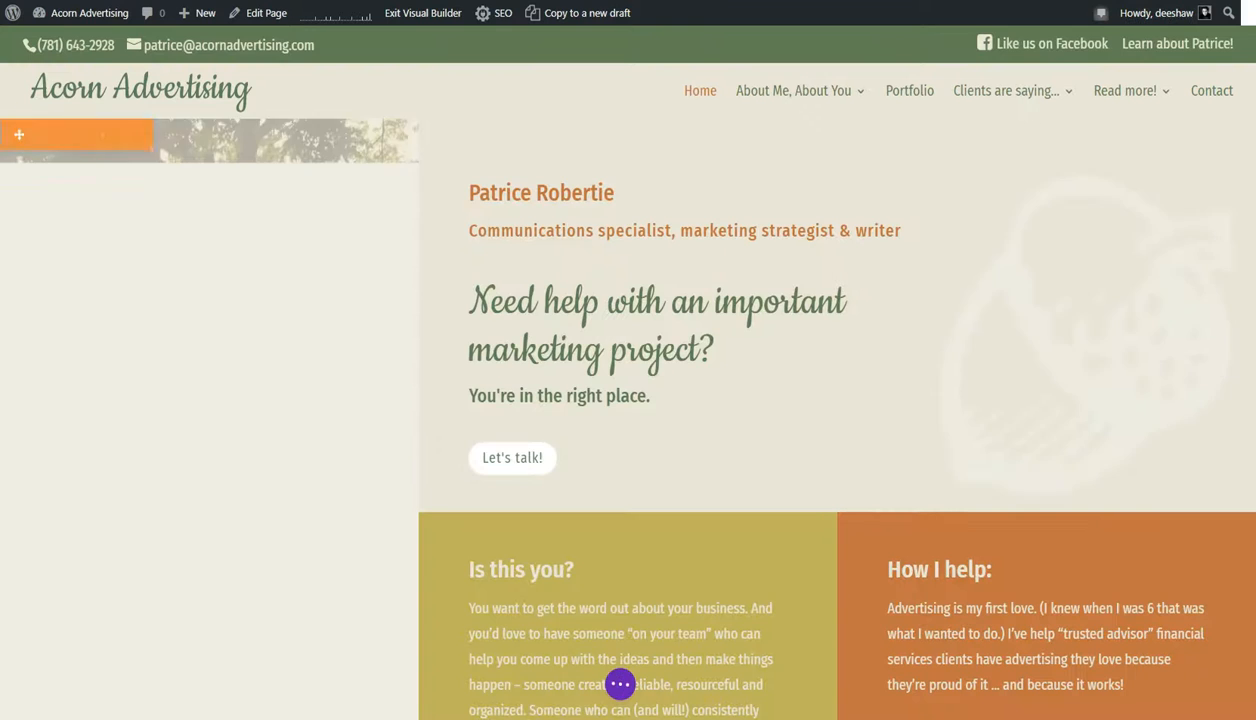
{"action": "scroll", "coordinate": [948, 525], "scroll_direction": "down", "scroll_amount": 12}
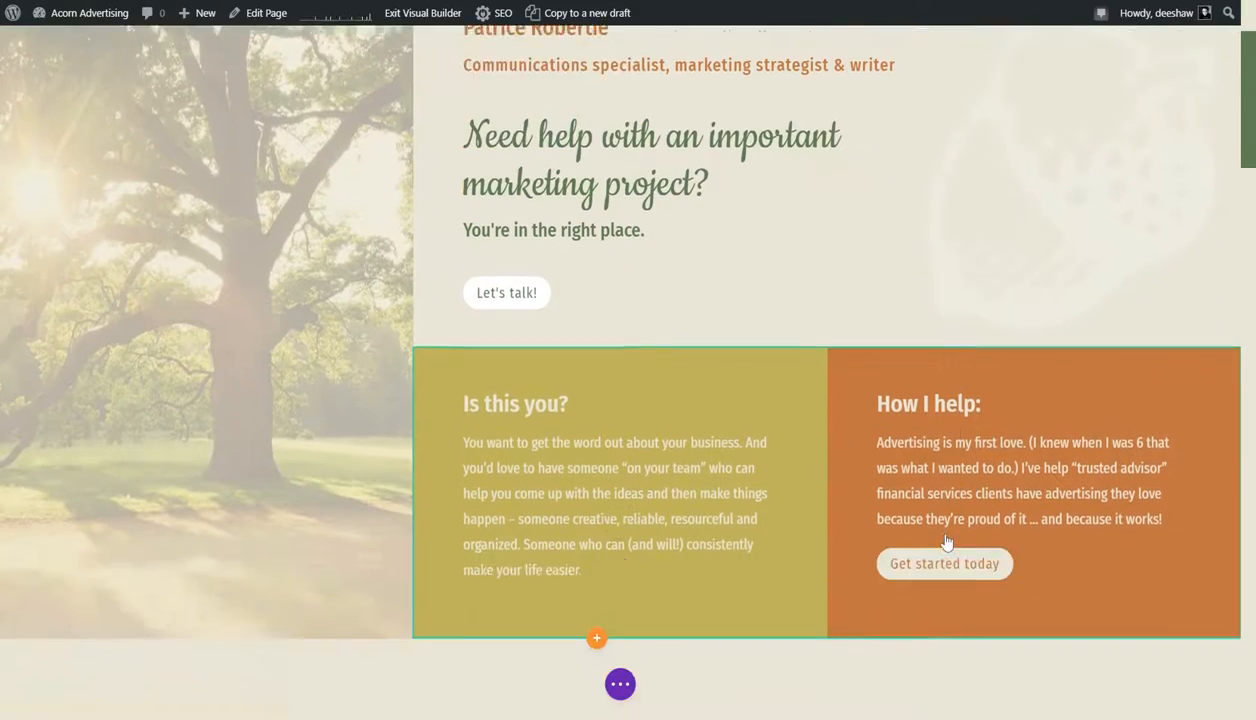
{"action": "scroll", "coordinate": [948, 525], "scroll_direction": "down", "scroll_amount": 4}
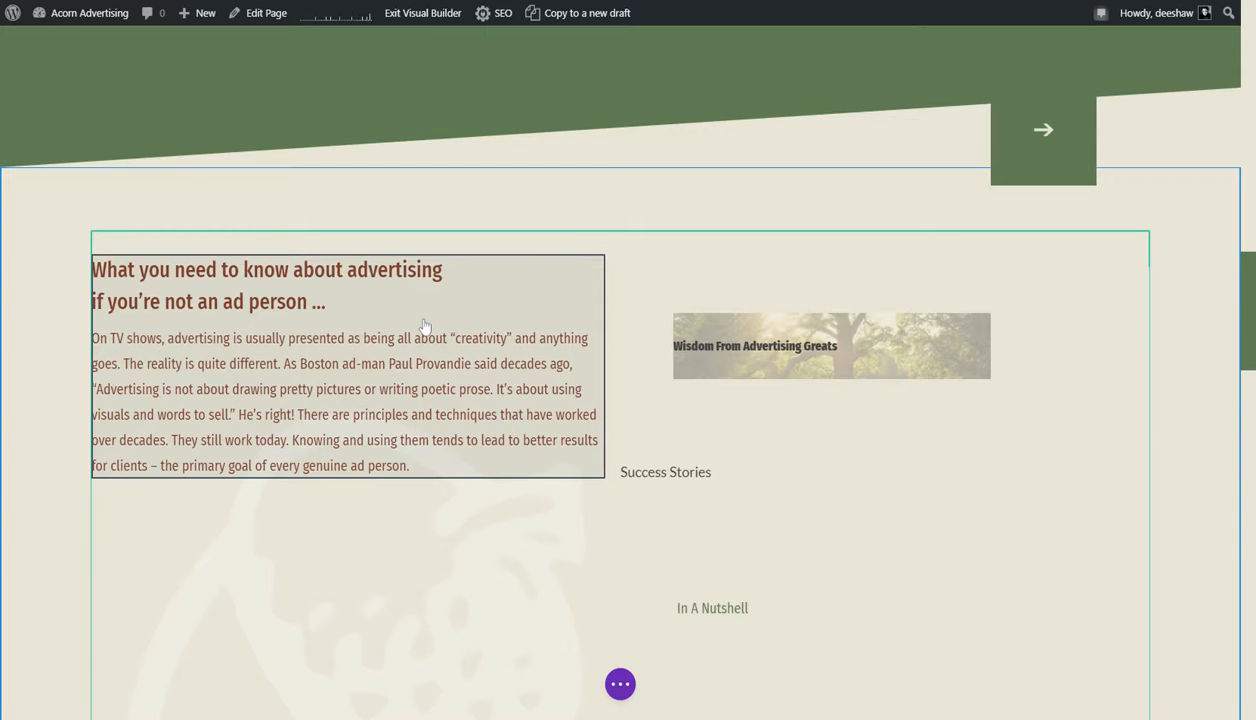
{"action": "scroll", "coordinate": [424, 325], "scroll_direction": "down", "scroll_amount": 10}
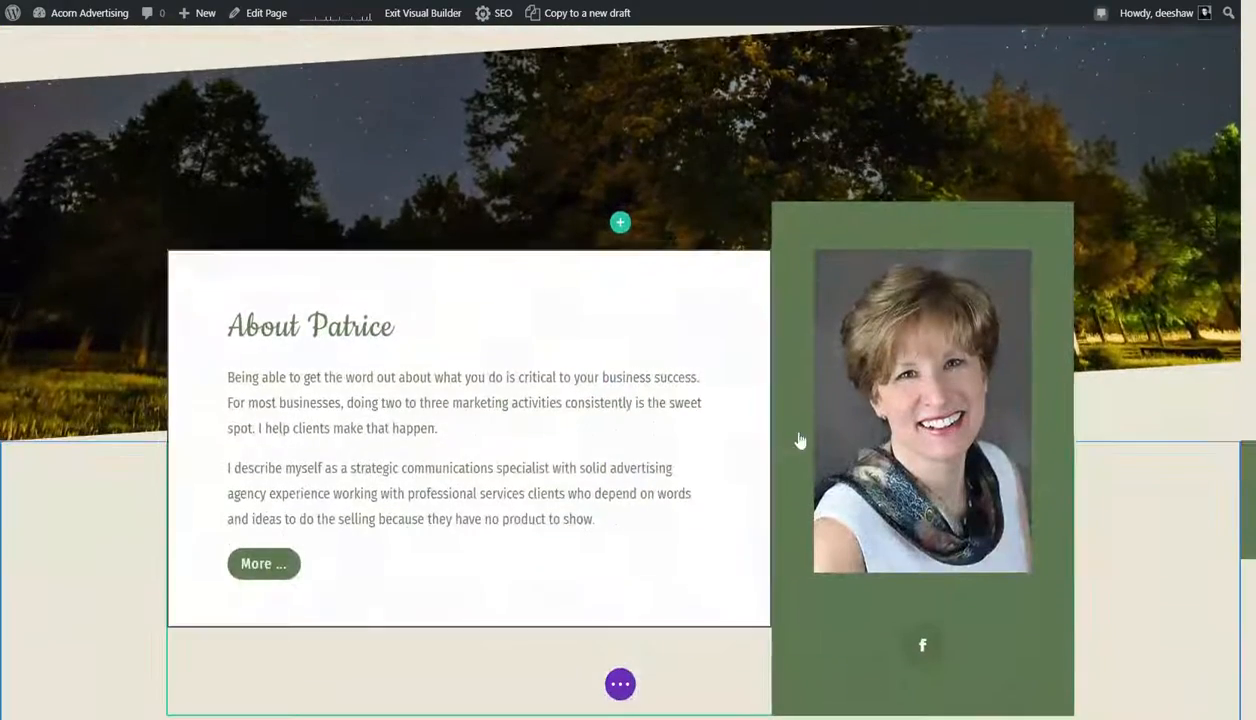
{"action": "scroll", "coordinate": [714, 496], "scroll_direction": "down", "scroll_amount": 1}
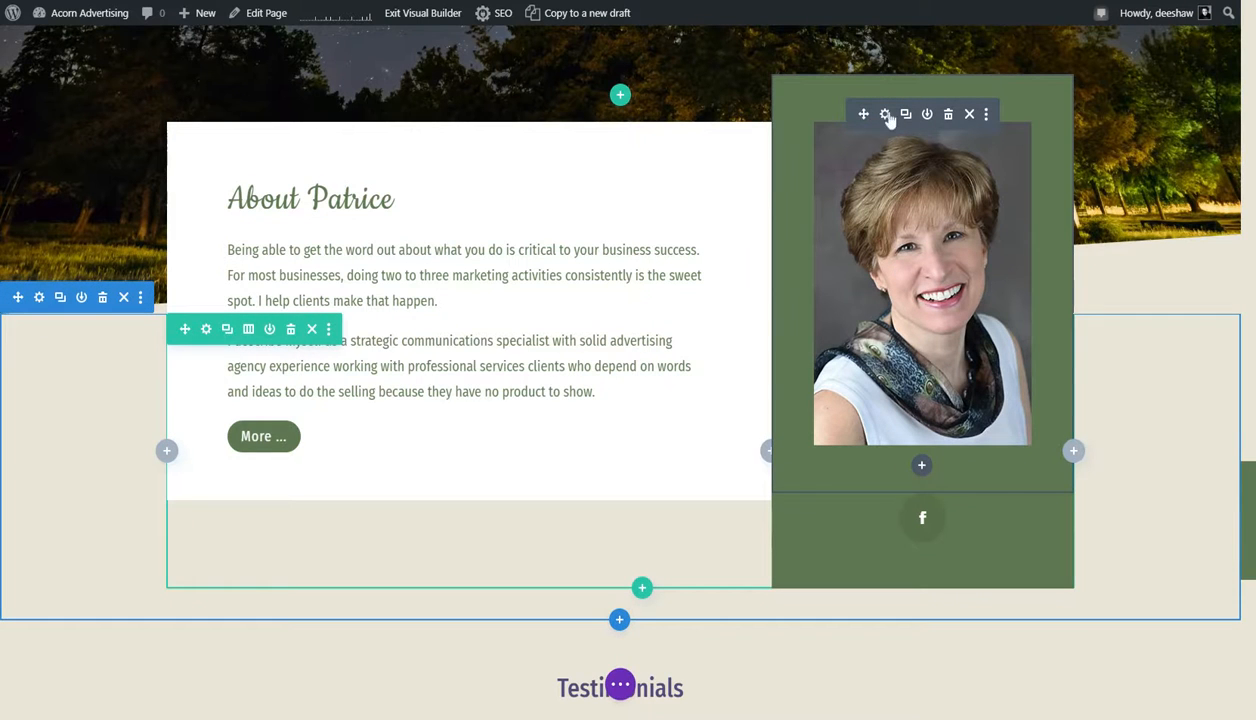
{"action": "scroll", "coordinate": [437, 348], "scroll_direction": "up", "scroll_amount": 1}
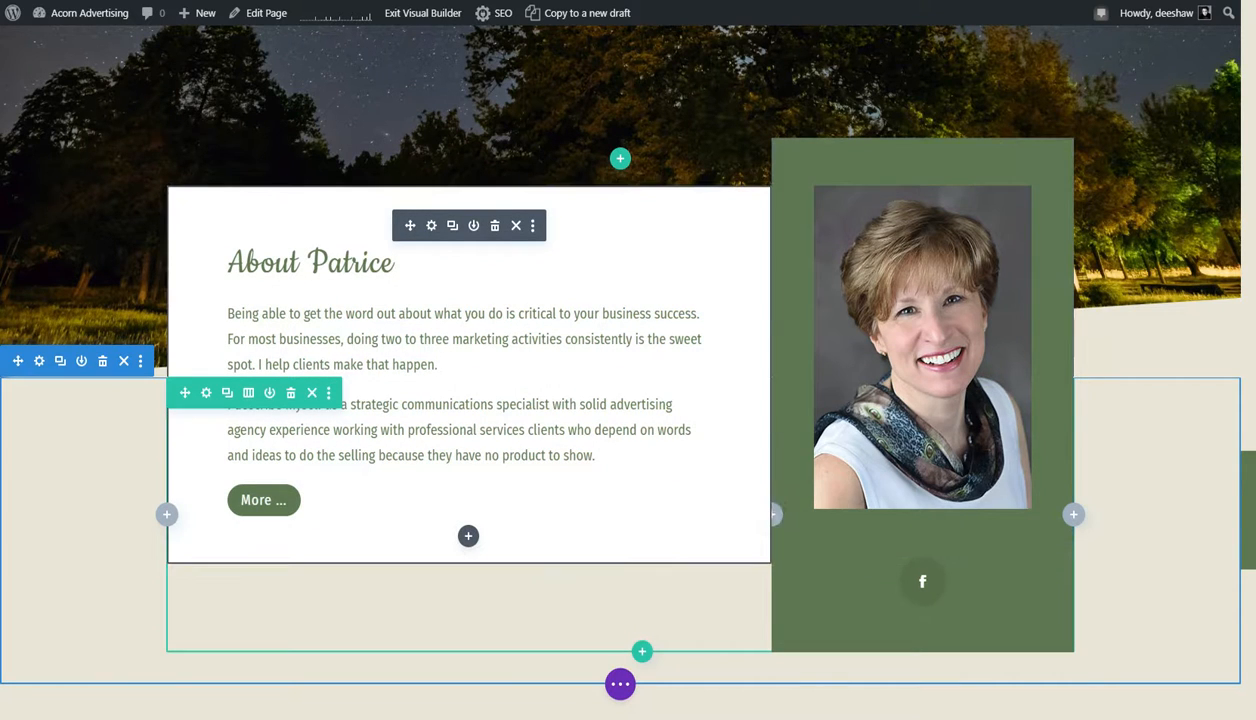
{"action": "left_click", "coordinate": [433, 227]}
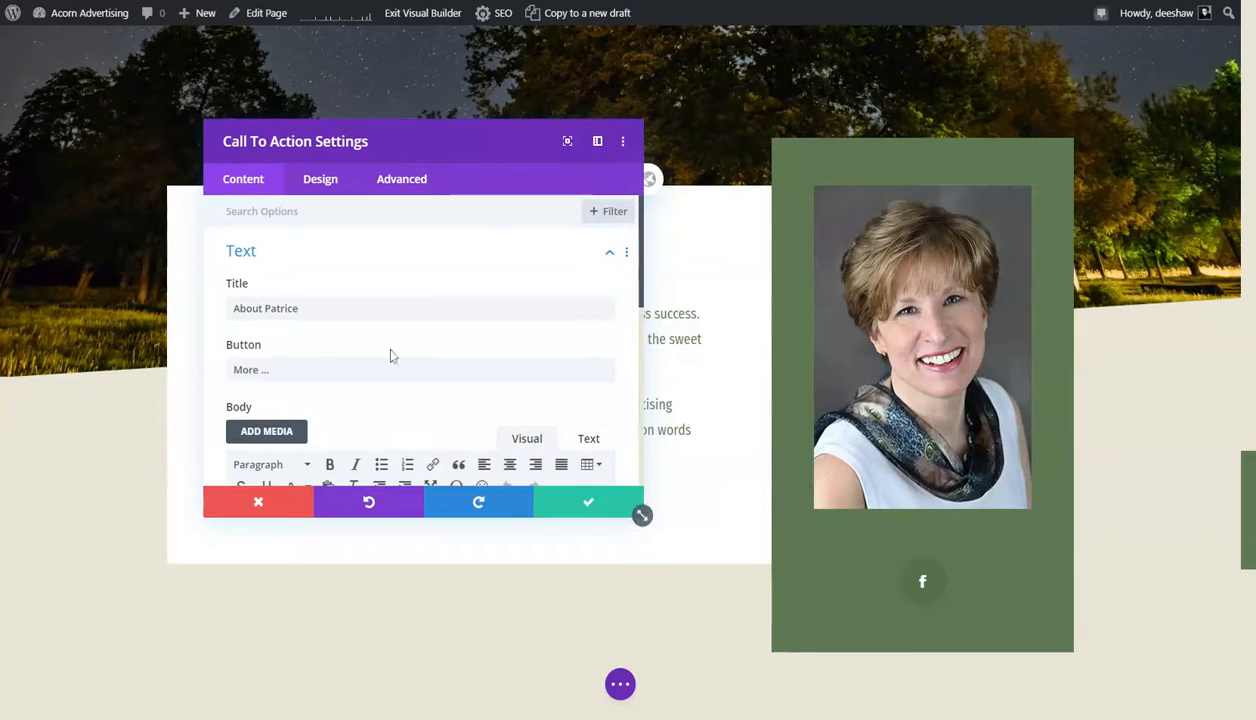
- Move the Call To Action Settings window off the About text and enlarge it
{"action": "left_click_drag", "start_coordinate": [425, 146], "coordinate": [762, 160]}
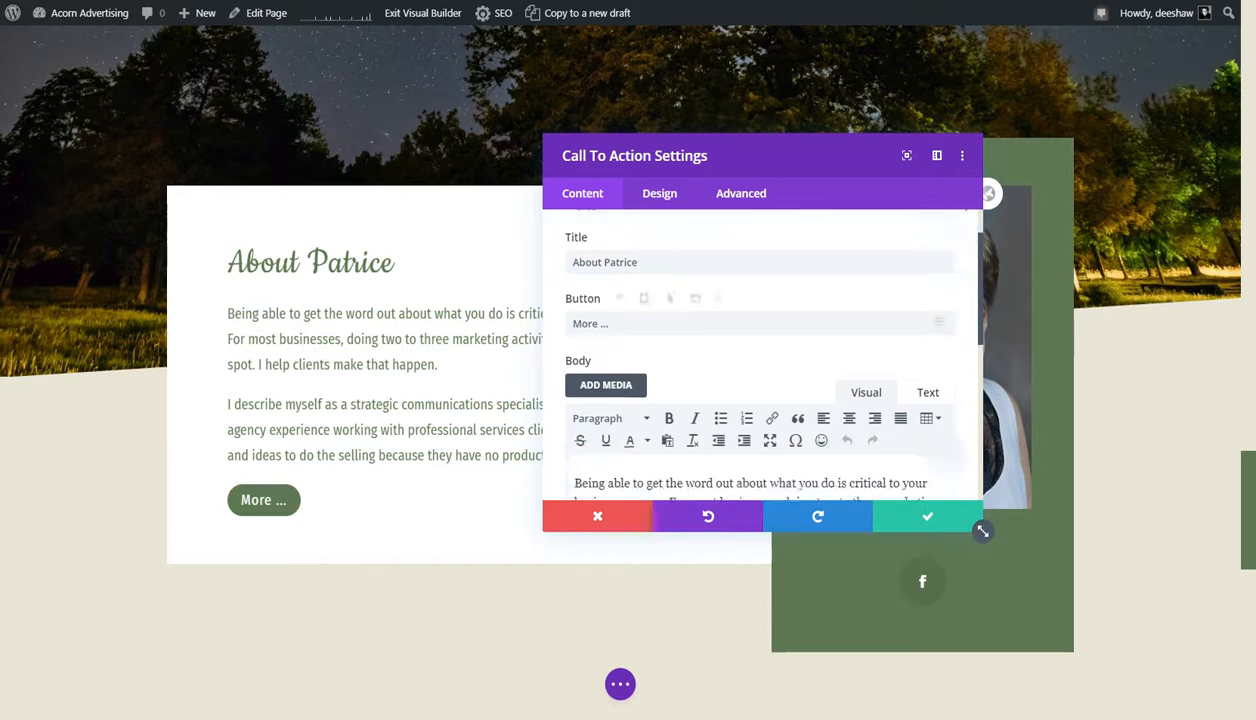
{"action": "scroll", "coordinate": [975, 520], "scroll_direction": "down", "scroll_amount": 2}
{"action": "scroll", "coordinate": [760, 365], "scroll_direction": "down", "scroll_amount": 1}
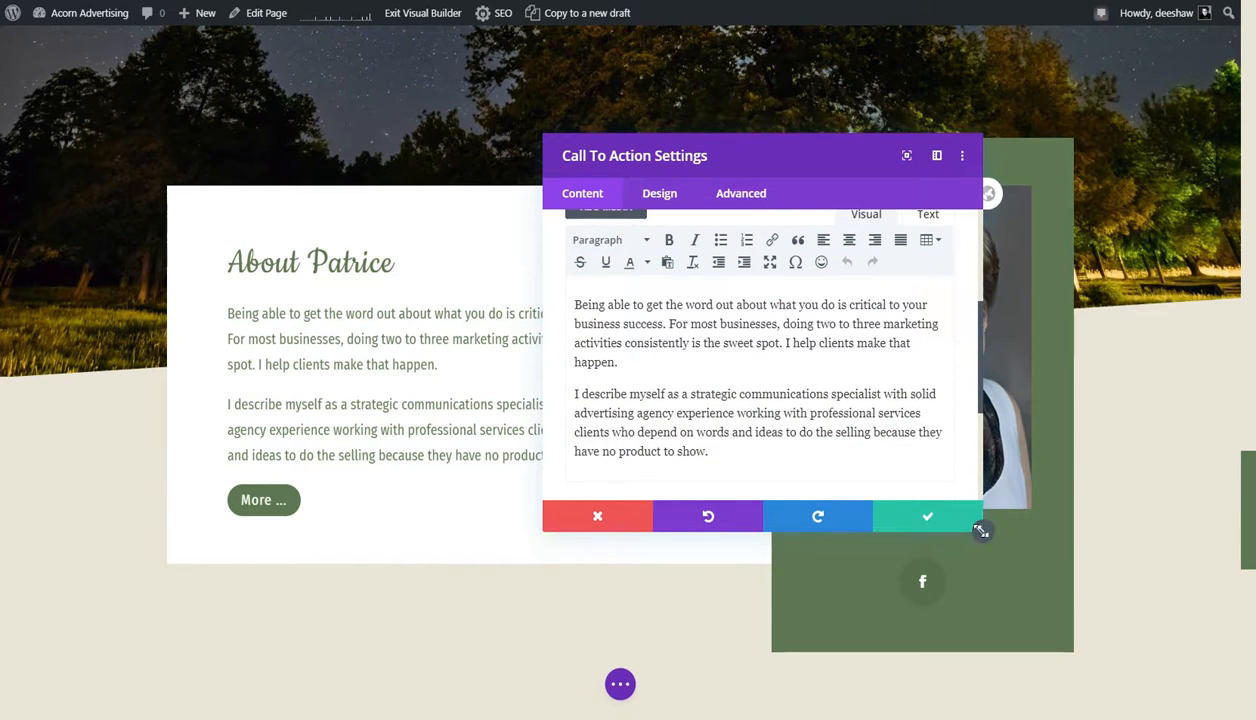
{"action": "left_click_drag", "start_coordinate": [981, 527], "coordinate": [1078, 639]}
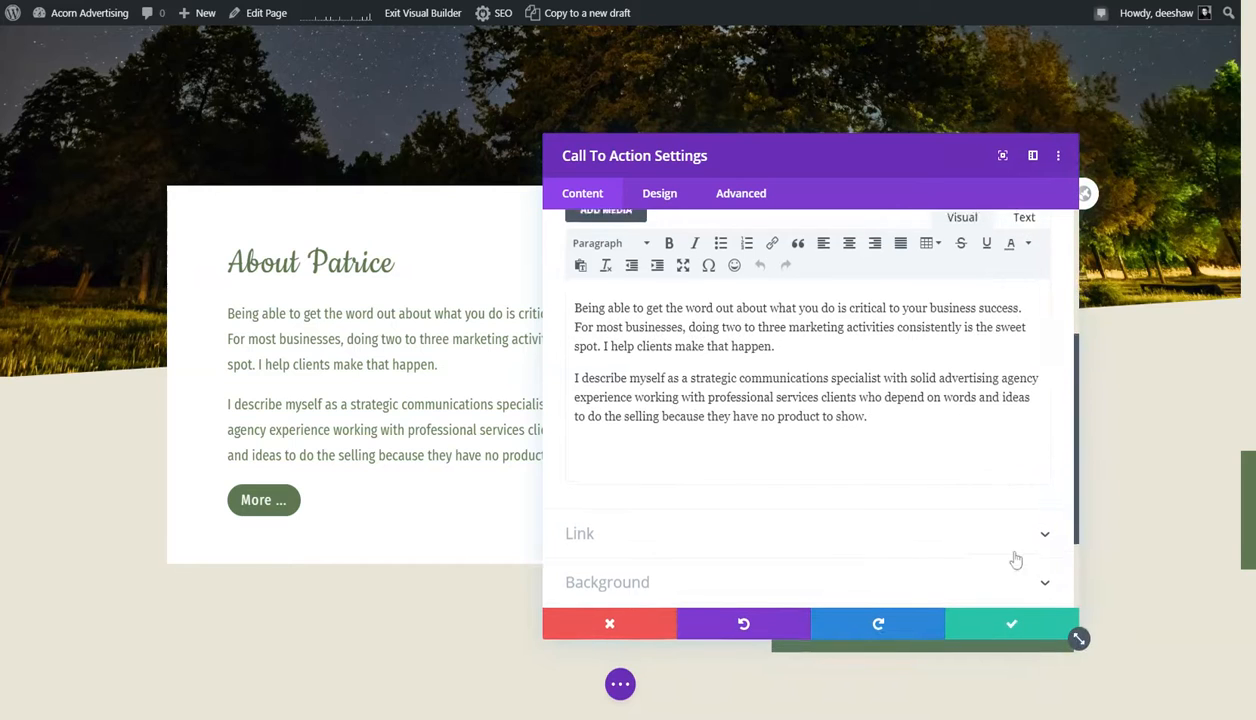
- Inspect the module's body text as HTML code, including its span tags, and switch back to the visual editor
{"action": "scroll", "coordinate": [1015, 558], "scroll_direction": "up", "scroll_amount": 2}
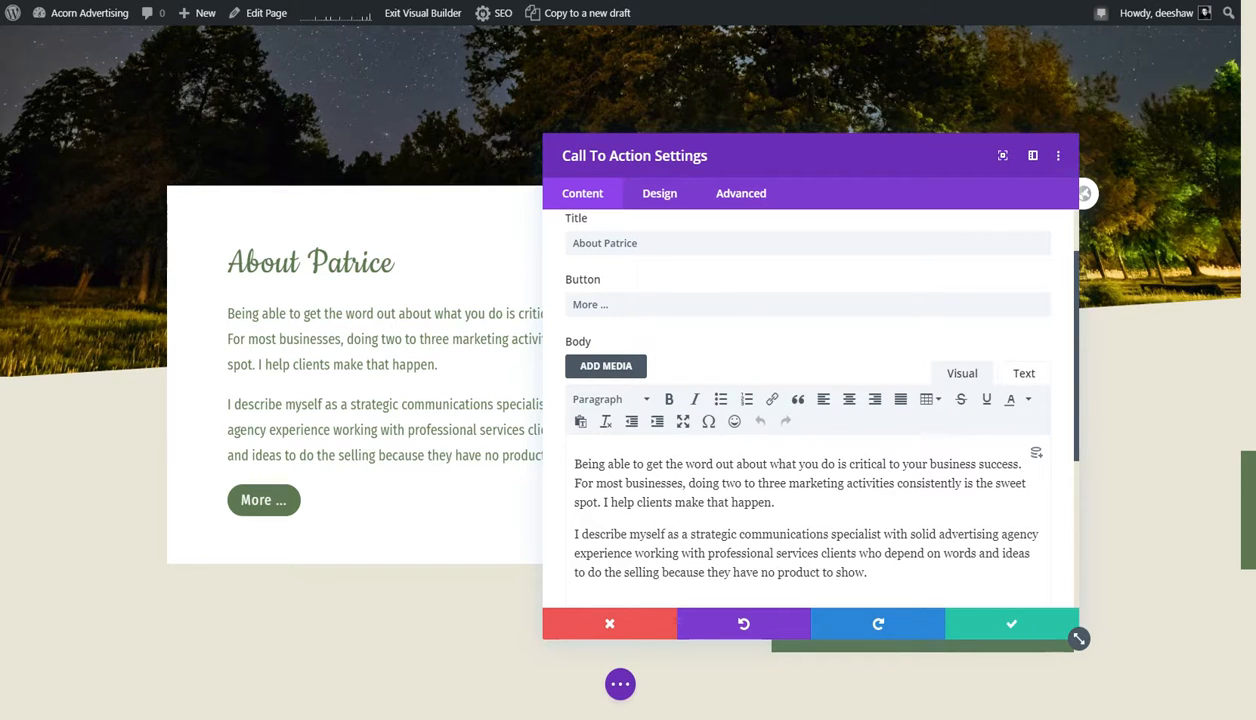
{"action": "left_click", "coordinate": [1020, 374]}
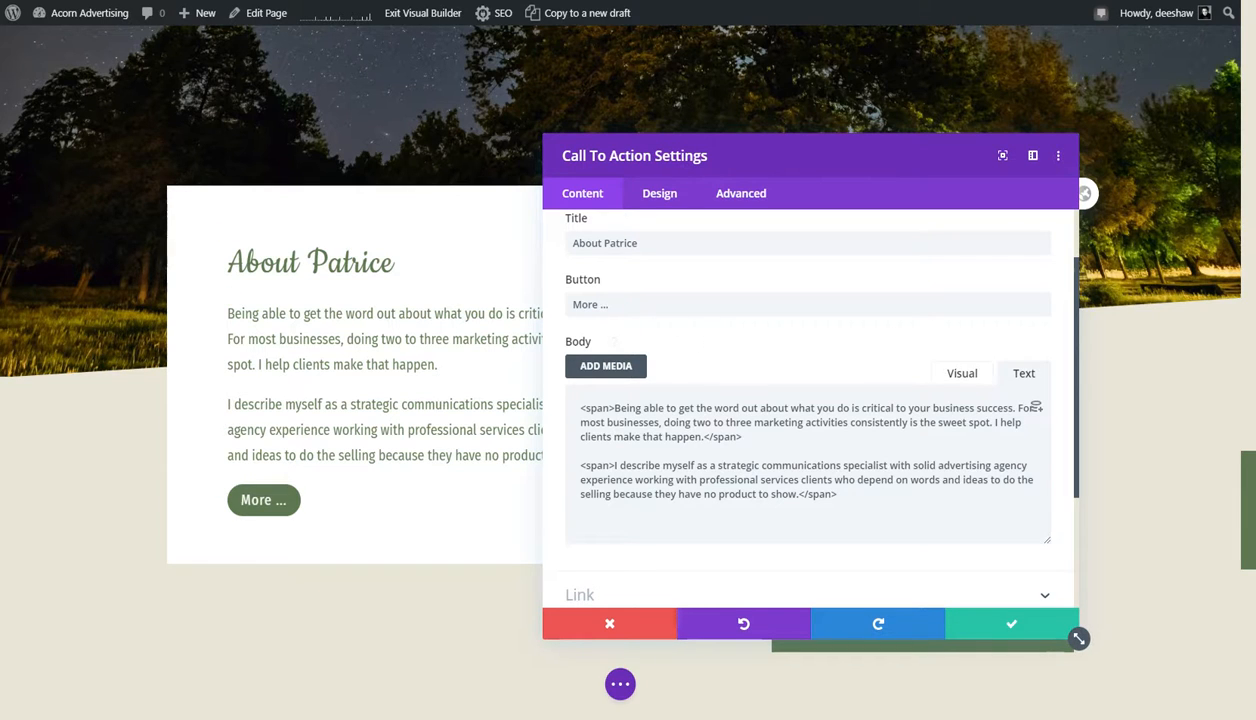
{"action": "left_click_drag", "start_coordinate": [614, 408], "coordinate": [586, 408]}
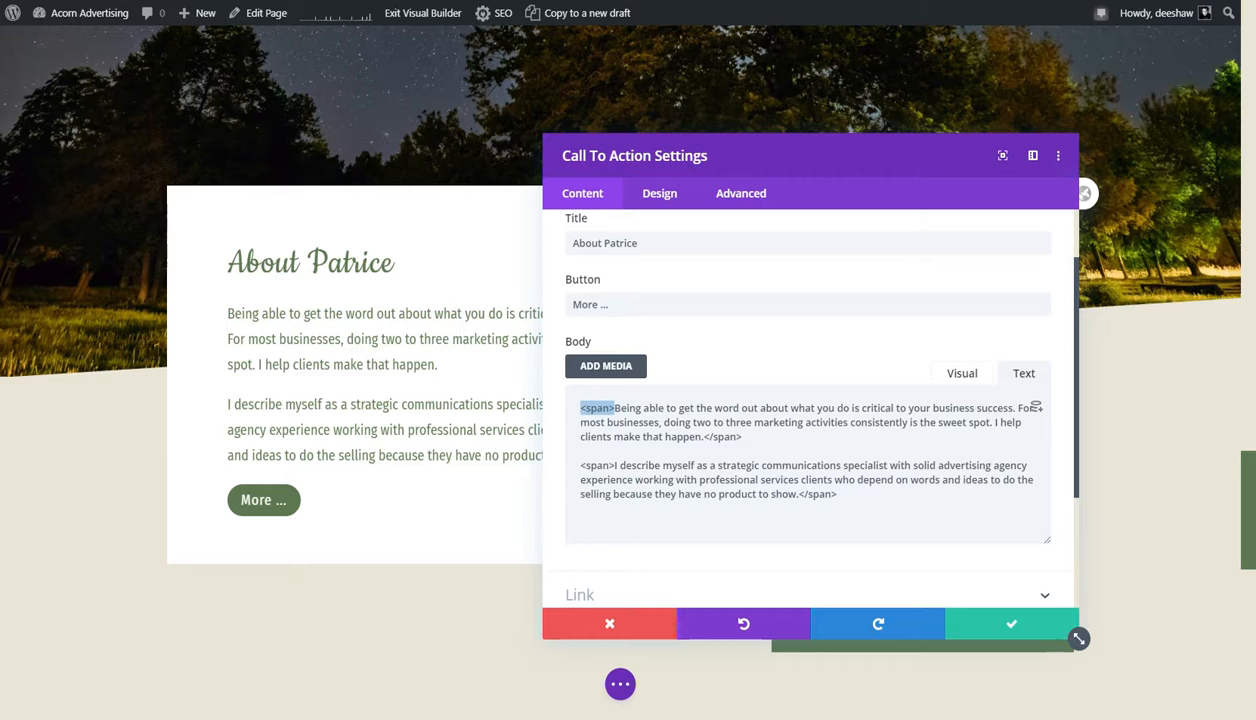
{"action": "left_click", "coordinate": [710, 429]}
{"action": "left_click", "coordinate": [968, 374]}
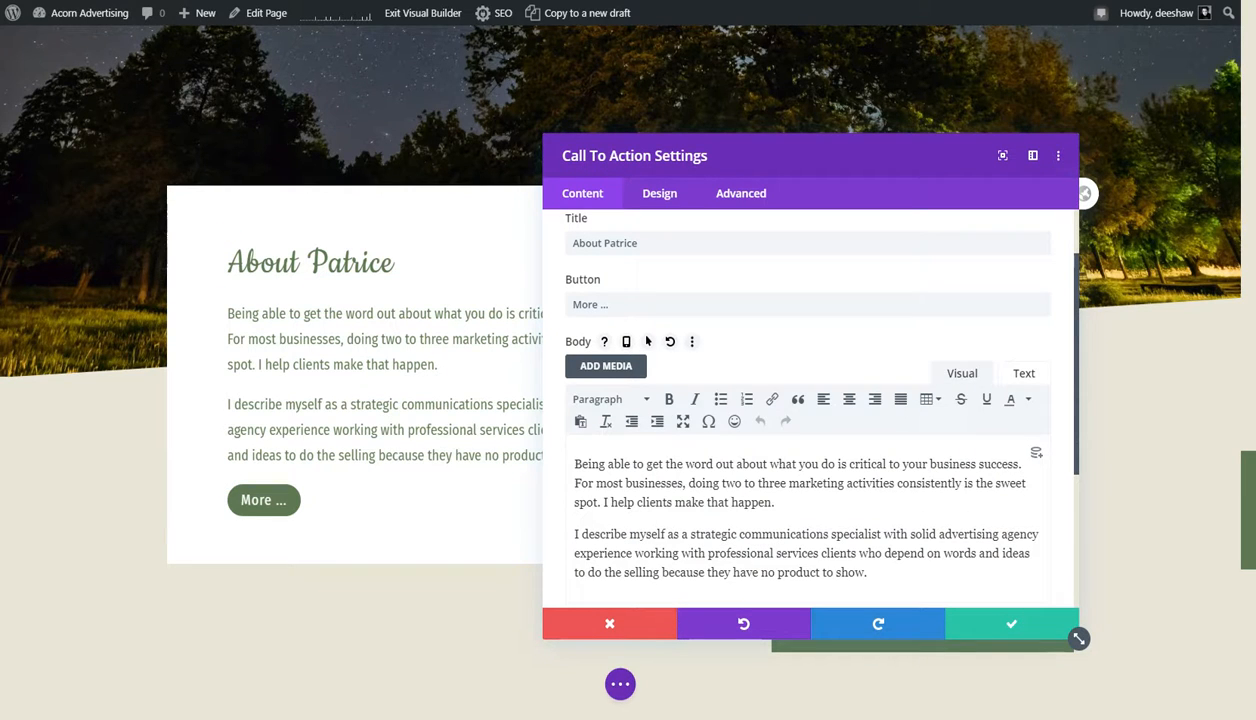
{"action": "scroll", "coordinate": [648, 341], "scroll_direction": "down", "scroll_amount": 3}
{"action": "scroll", "coordinate": [648, 341], "scroll_direction": "up", "scroll_amount": 4}
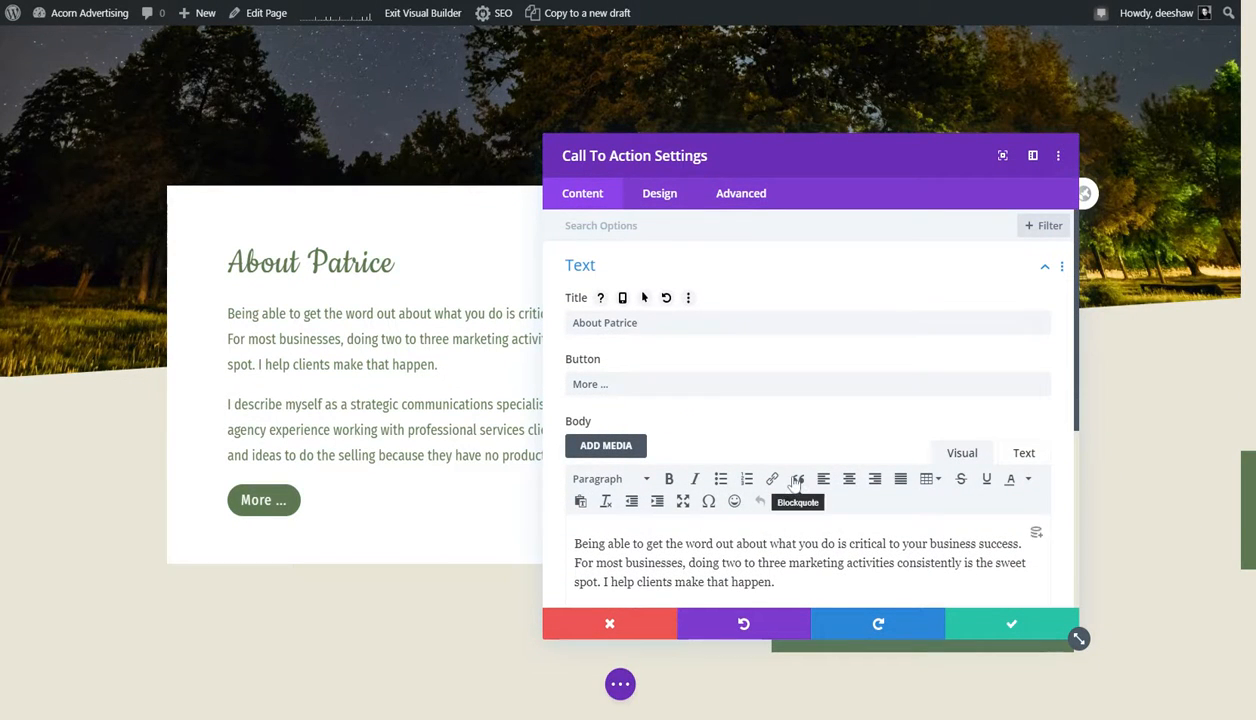
- Review the call-to-action box's title text design options, from heading level and font to size, line height and text shadow
{"action": "scroll", "coordinate": [693, 323], "scroll_direction": "down", "scroll_amount": 1}
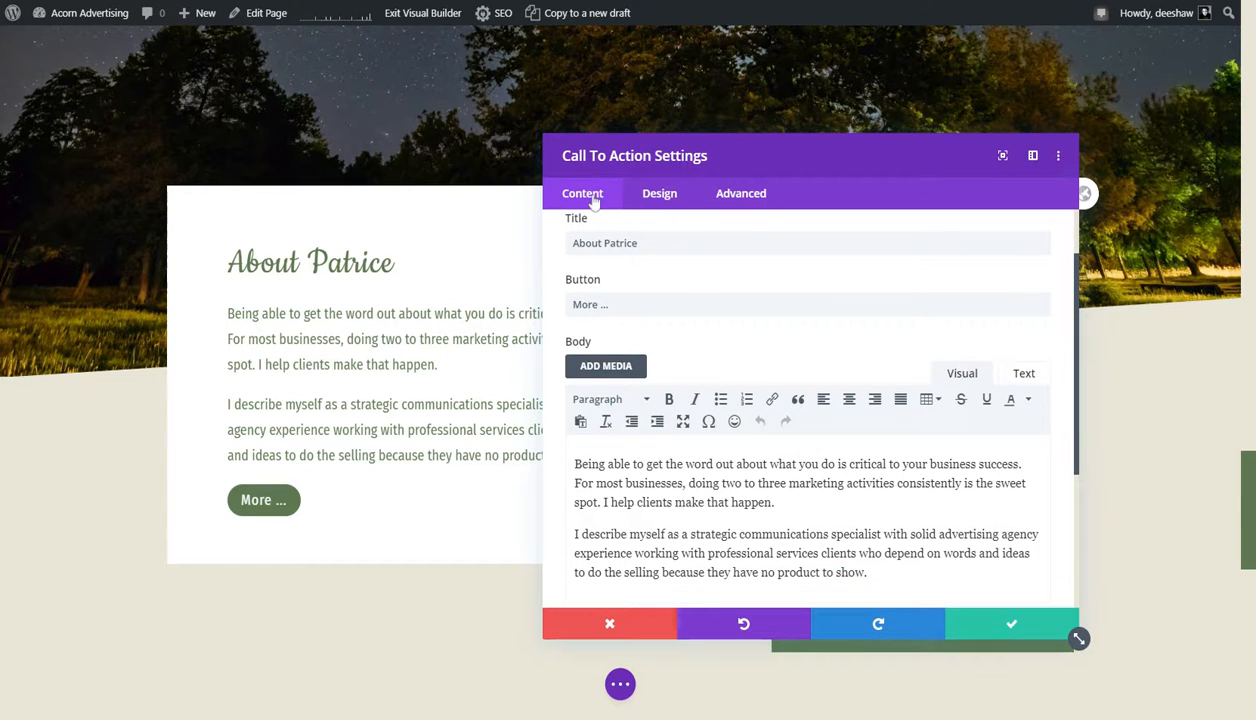
{"action": "left_click", "coordinate": [667, 194]}
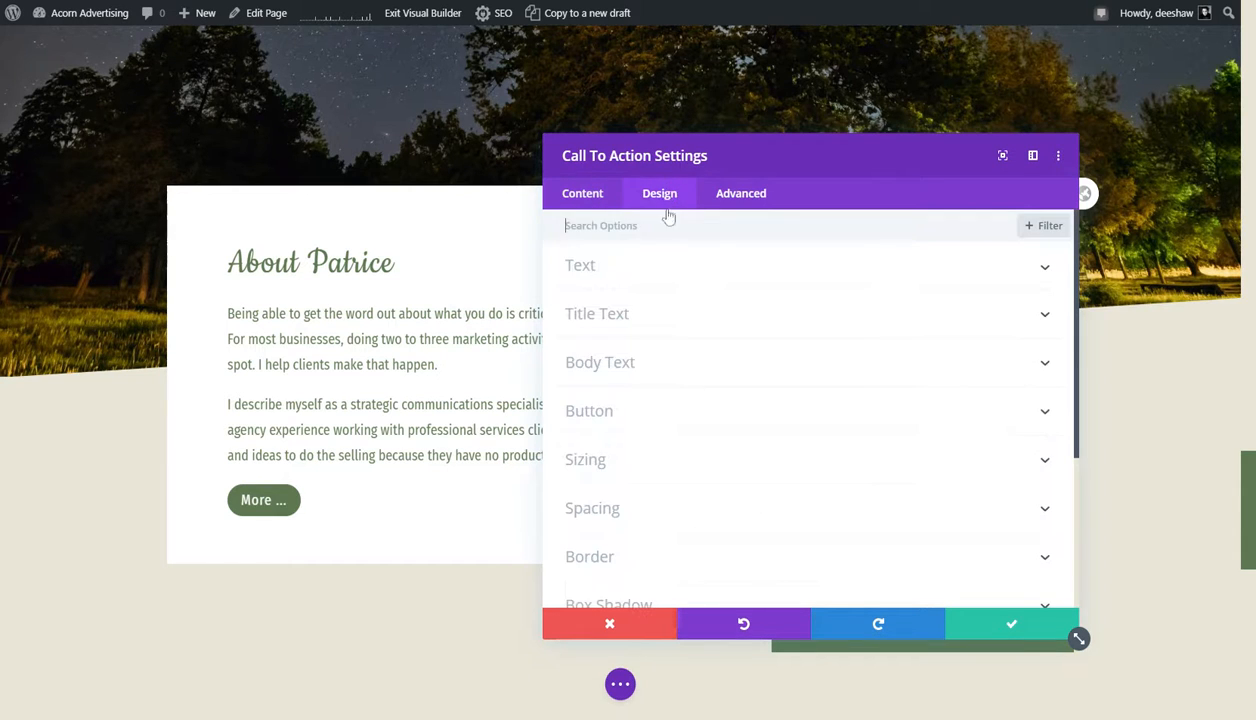
{"action": "left_click", "coordinate": [621, 318]}
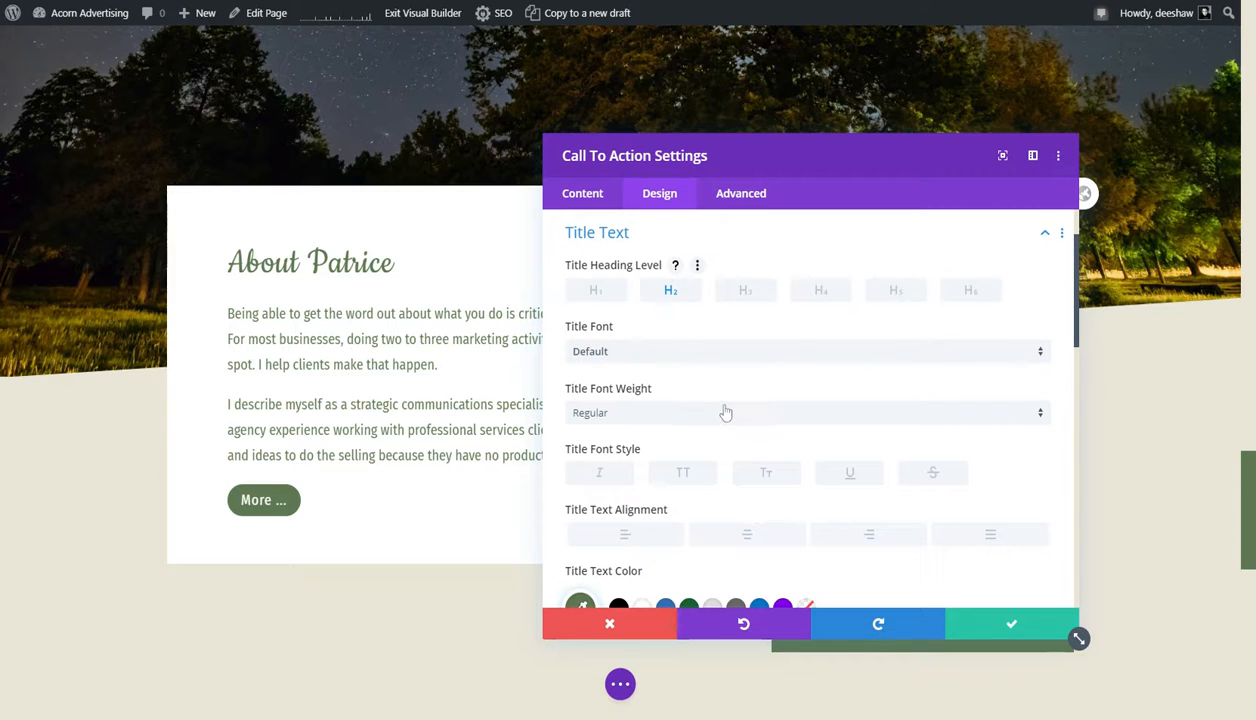
{"action": "scroll", "coordinate": [720, 408], "scroll_direction": "down", "scroll_amount": 3}
{"action": "mouse_move", "coordinate": [720, 531]}
{"action": "left_mouse_down"}
{"action": "mouse_move", "coordinate": [761, 535]}
{"action": "mouse_move", "coordinate": [720, 534]}
{"action": "left_mouse_up"}
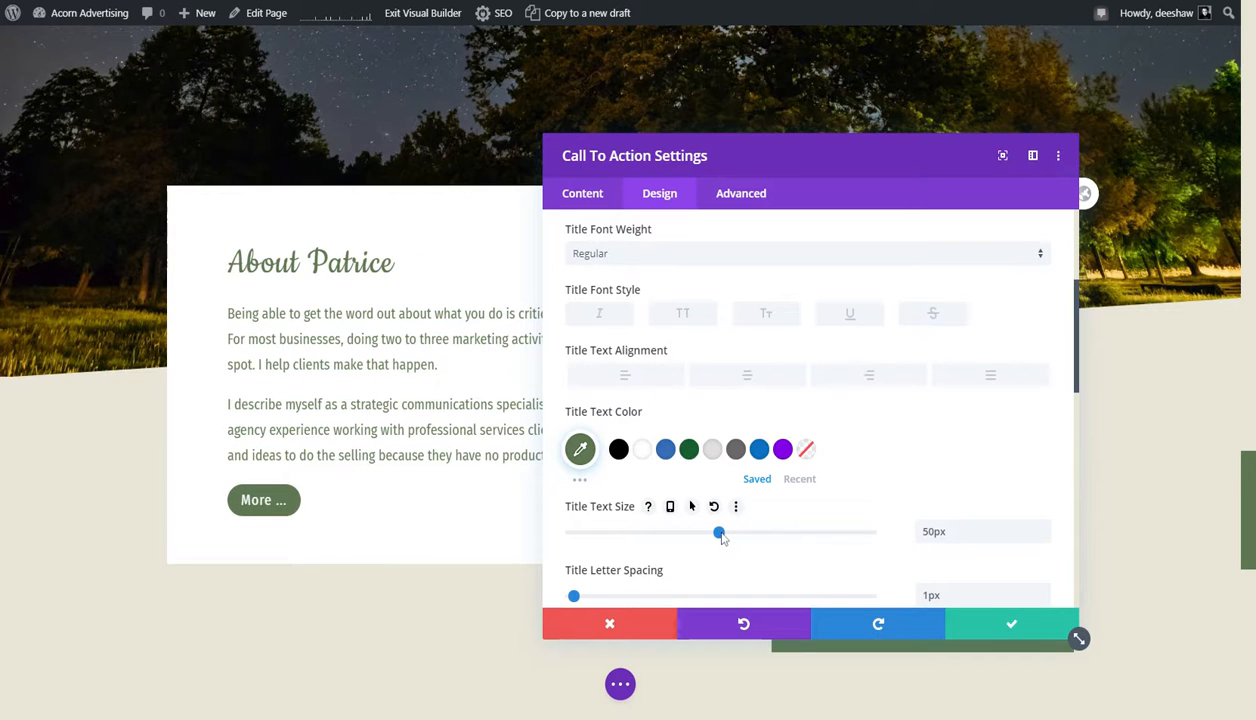
{"action": "scroll", "coordinate": [709, 351], "scroll_direction": "down", "scroll_amount": 3}
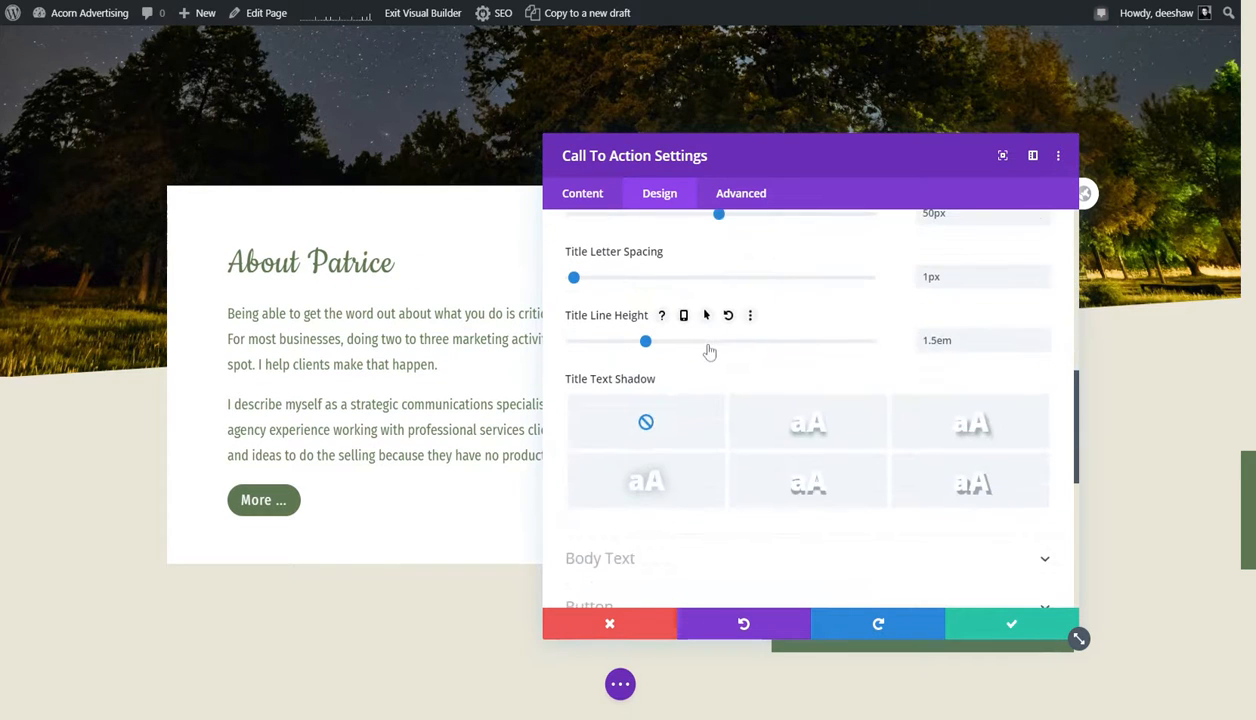
{"action": "scroll", "coordinate": [620, 380], "scroll_direction": "down", "scroll_amount": 2}
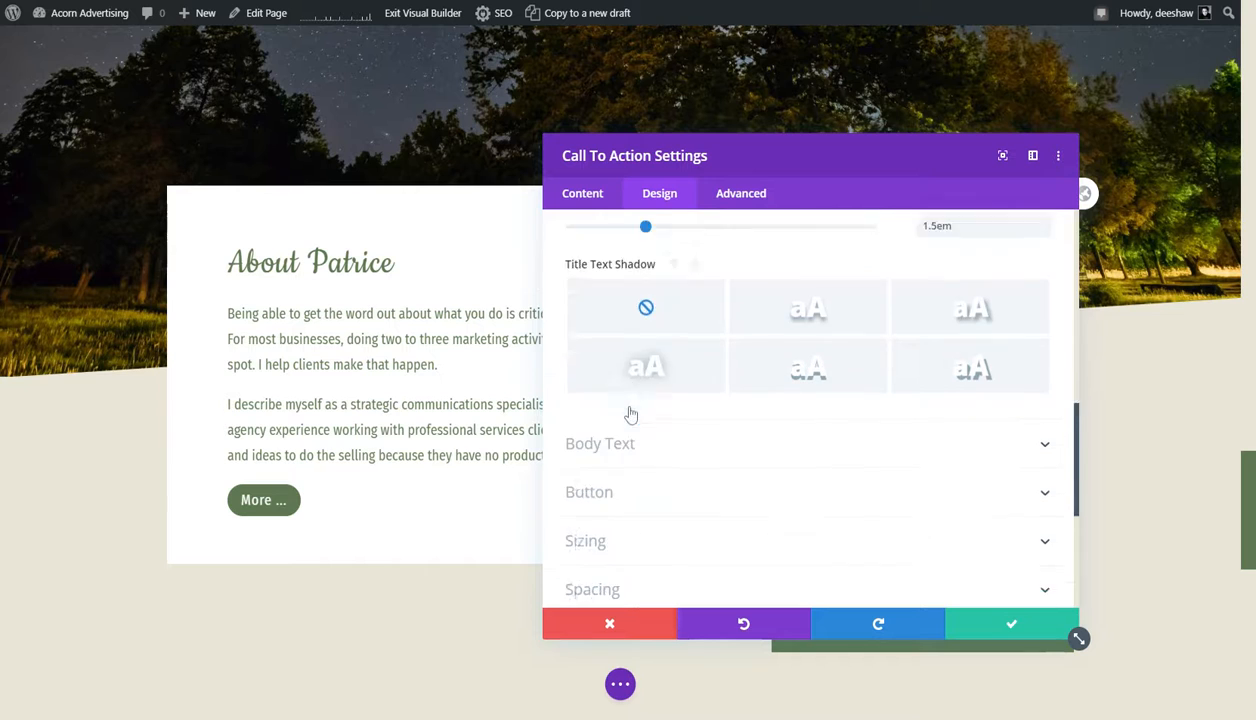
- Look through the remaining design sections from Body Text to Animation and save the call-to-action module's settings
{"action": "scroll", "coordinate": [600, 395], "scroll_direction": "down", "scroll_amount": 2}
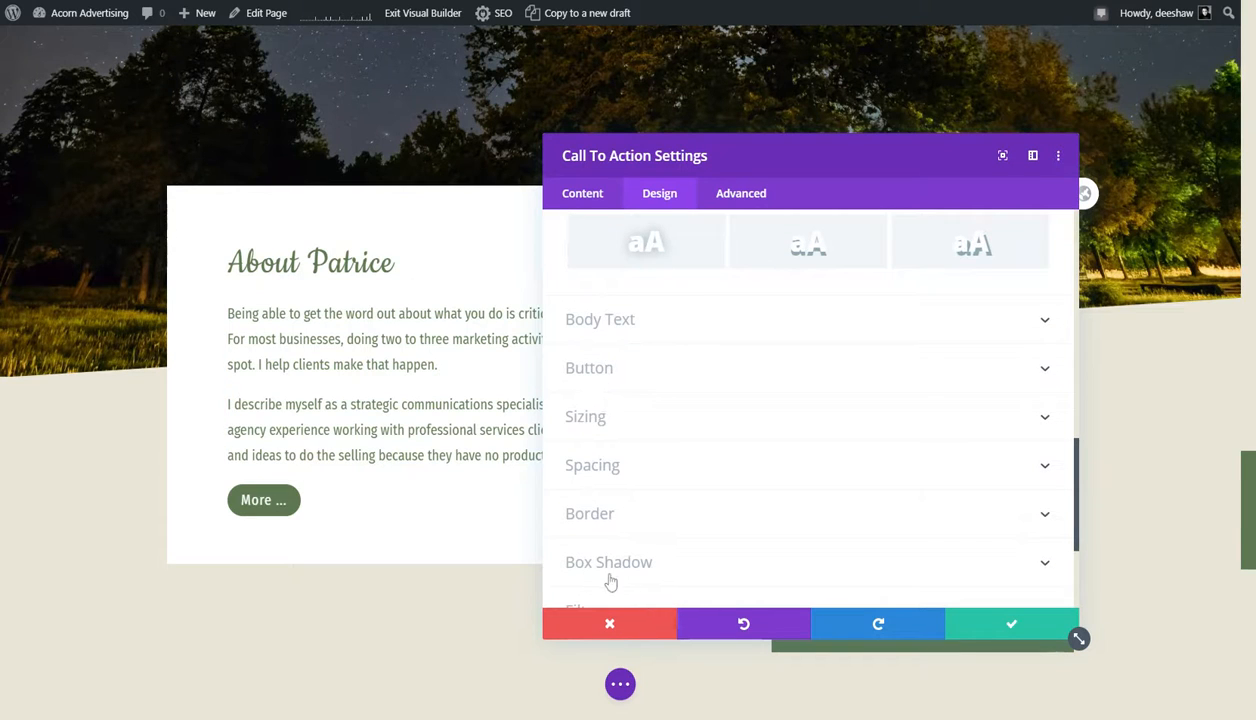
{"action": "scroll", "coordinate": [675, 399], "scroll_direction": "down", "scroll_amount": 1}
{"action": "scroll", "coordinate": [673, 398], "scroll_direction": "down", "scroll_amount": 4}
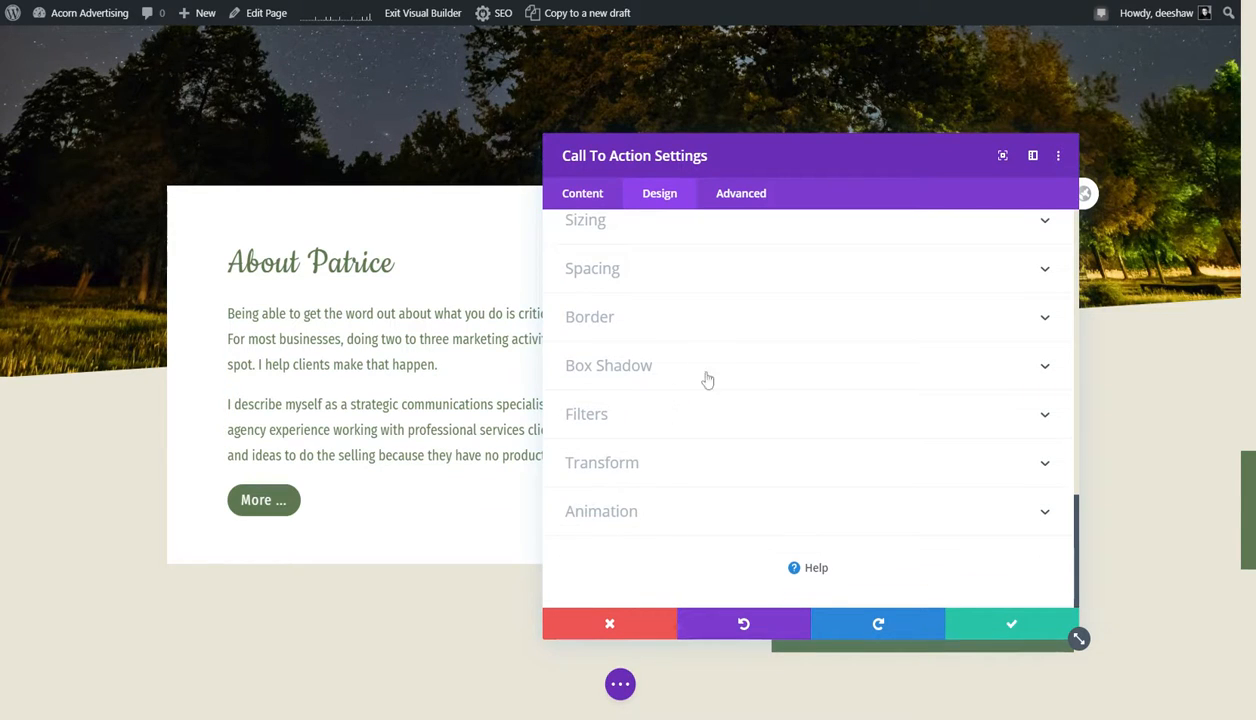
{"action": "left_click", "coordinate": [1000, 625]}
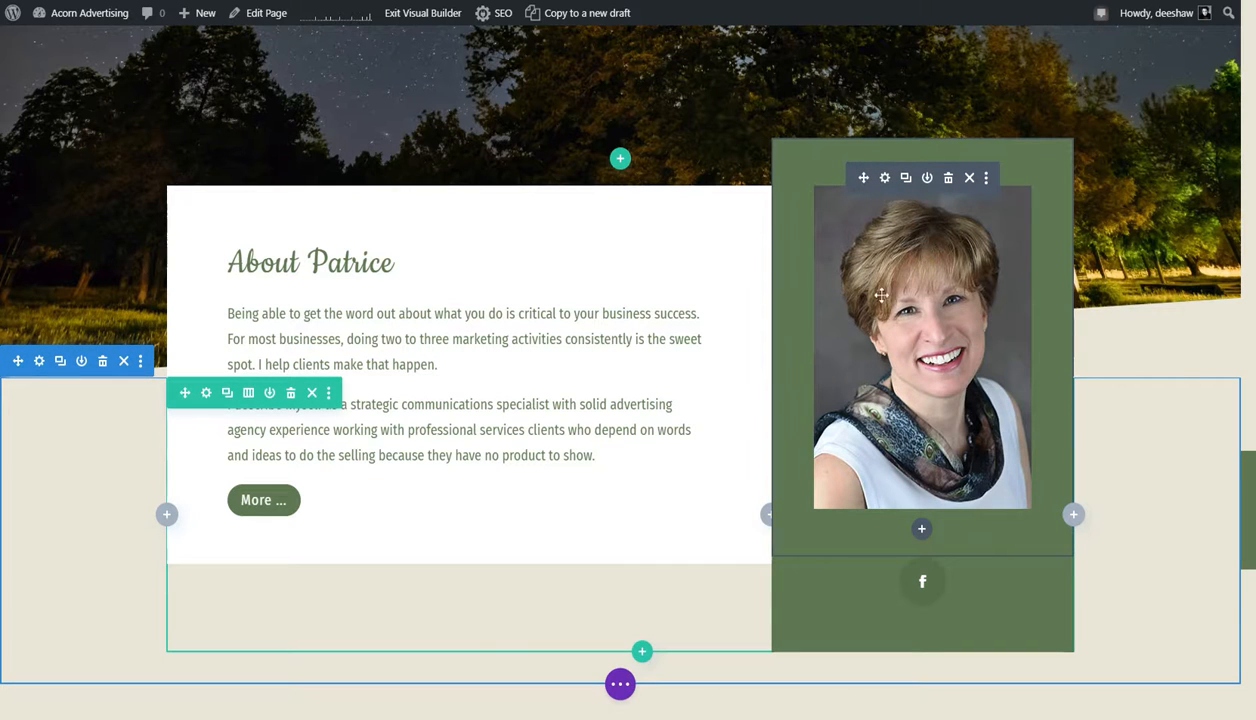
- Open the portrait photo's module settings and inspect the image chooser's upload and media library views without picking a replacement
{"action": "left_click", "coordinate": [885, 180]}
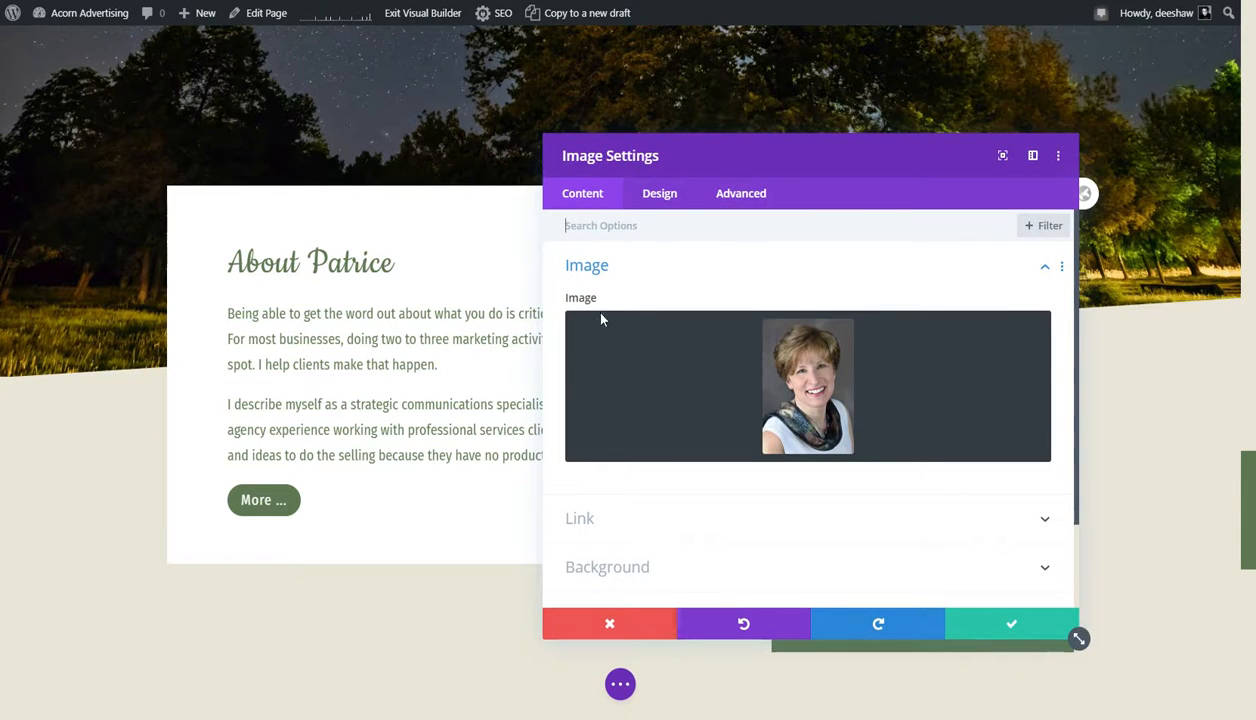
{"action": "left_click", "coordinate": [695, 398]}
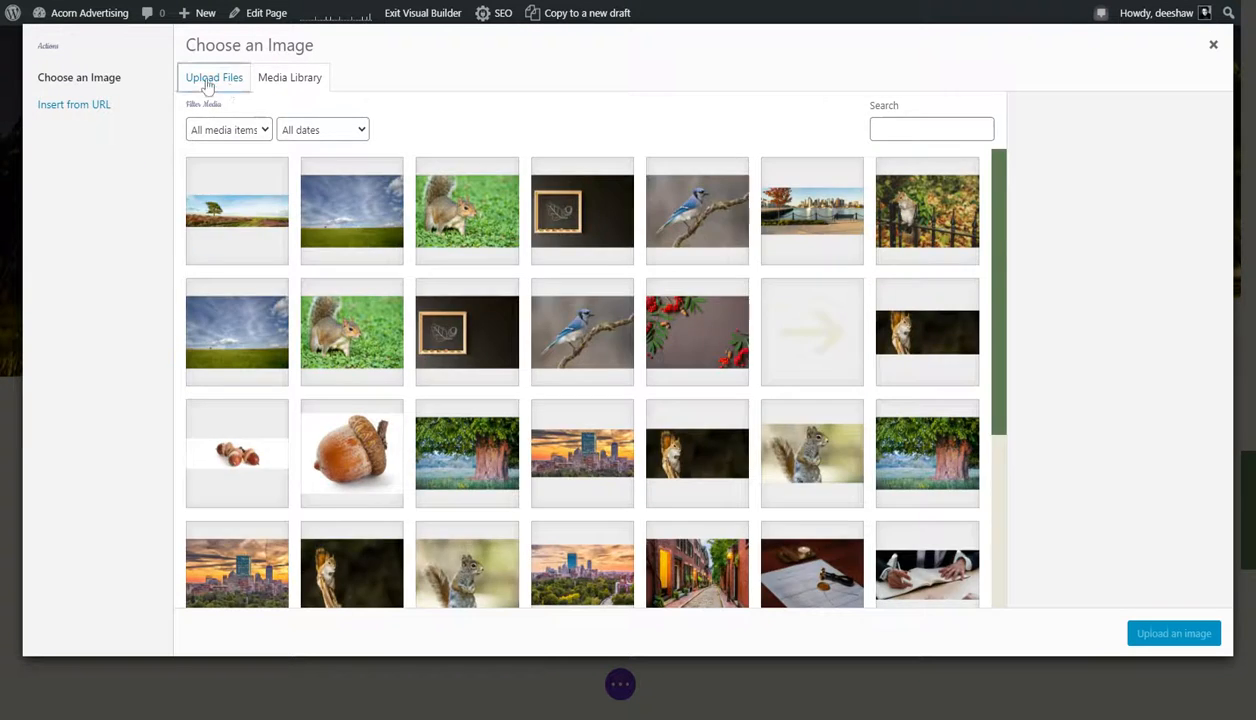
{"action": "left_click", "coordinate": [207, 78]}
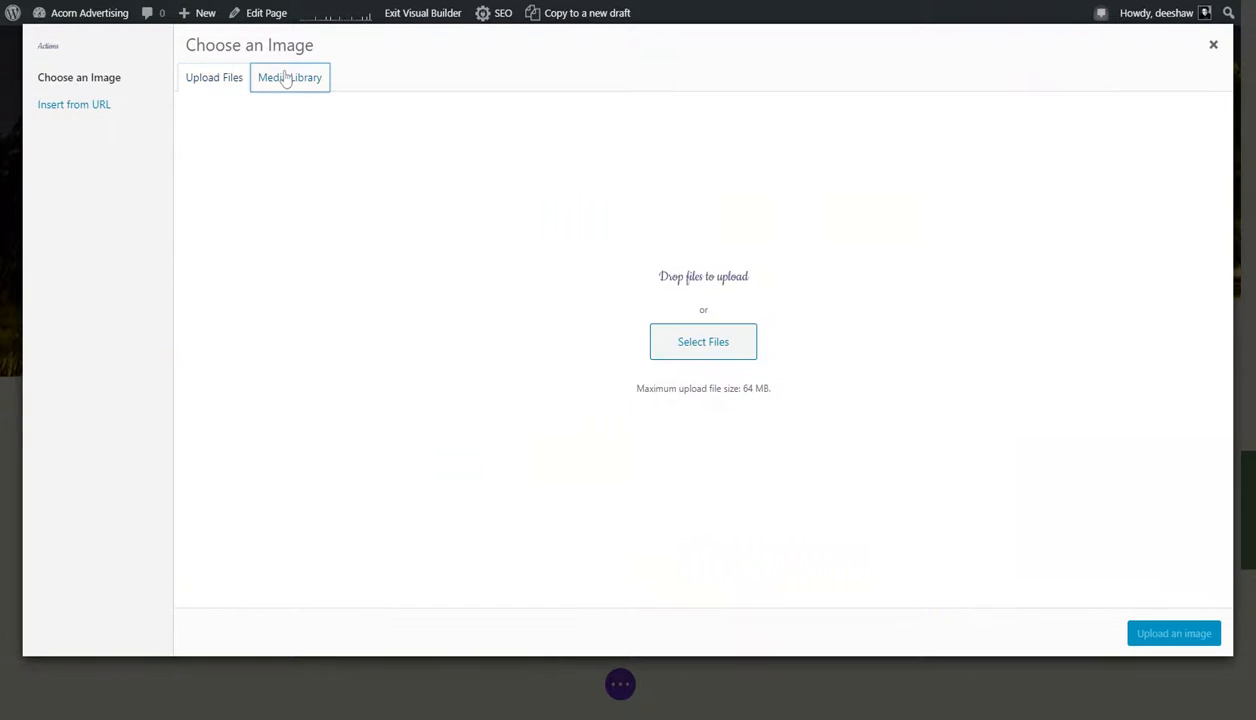
{"action": "left_click", "coordinate": [286, 79]}
{"action": "scroll", "coordinate": [825, 415], "scroll_direction": "down", "scroll_amount": 2}
{"action": "scroll", "coordinate": [825, 415], "scroll_direction": "up", "scroll_amount": 2}
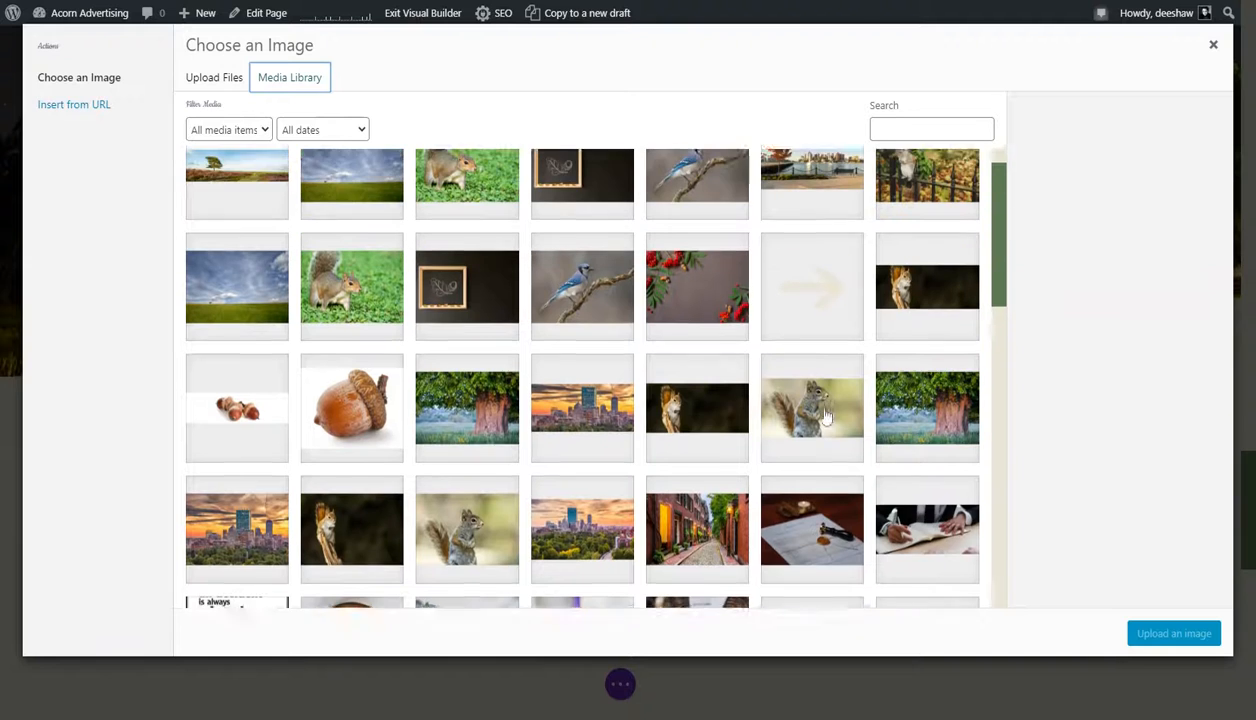
{"action": "scroll", "coordinate": [826, 416], "scroll_direction": "up", "scroll_amount": 1}
{"action": "left_click", "coordinate": [1213, 44]}
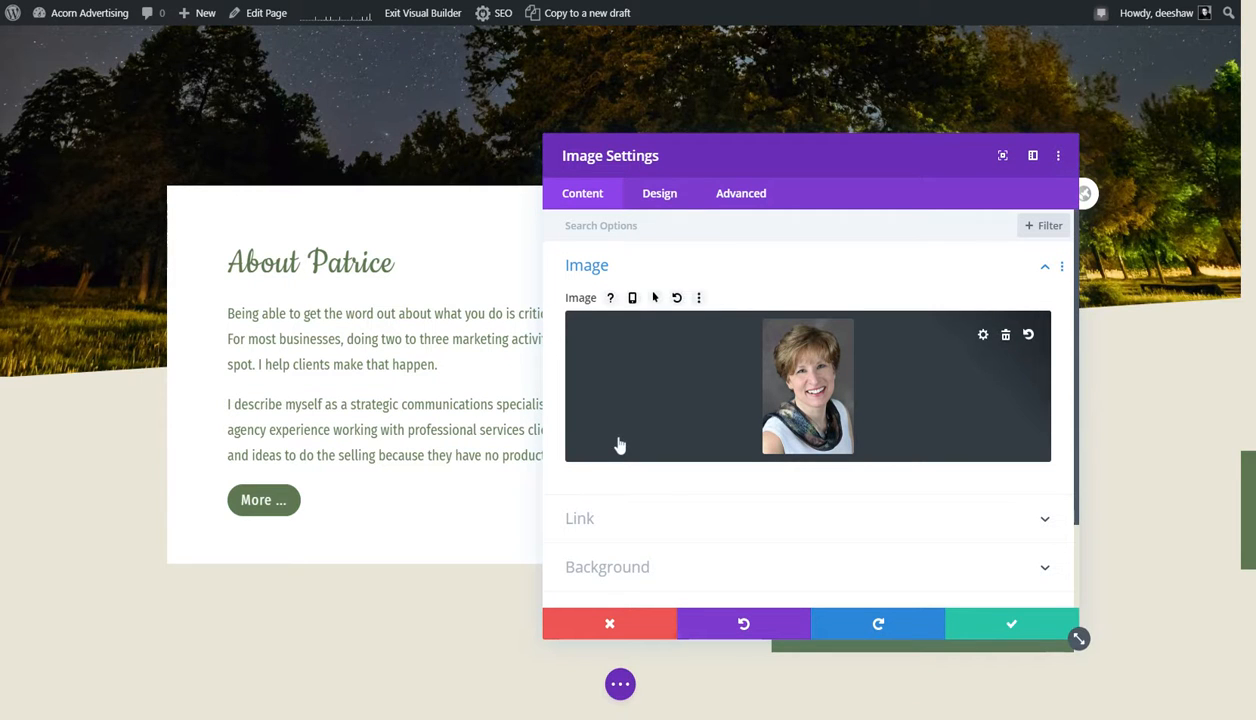
- Move the Image Settings window clear of the portrait photo and save the image module
{"action": "left_click_drag", "start_coordinate": [730, 157], "coordinate": [395, 112]}
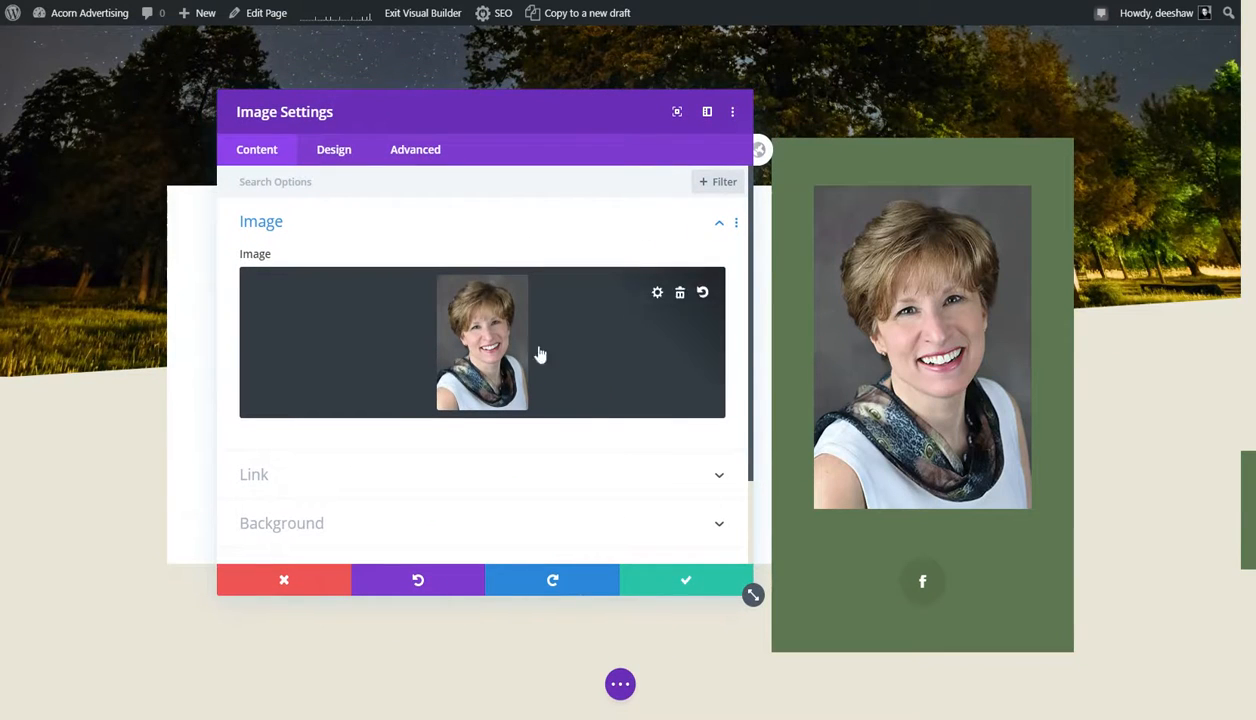
{"action": "left_click", "coordinate": [686, 585]}
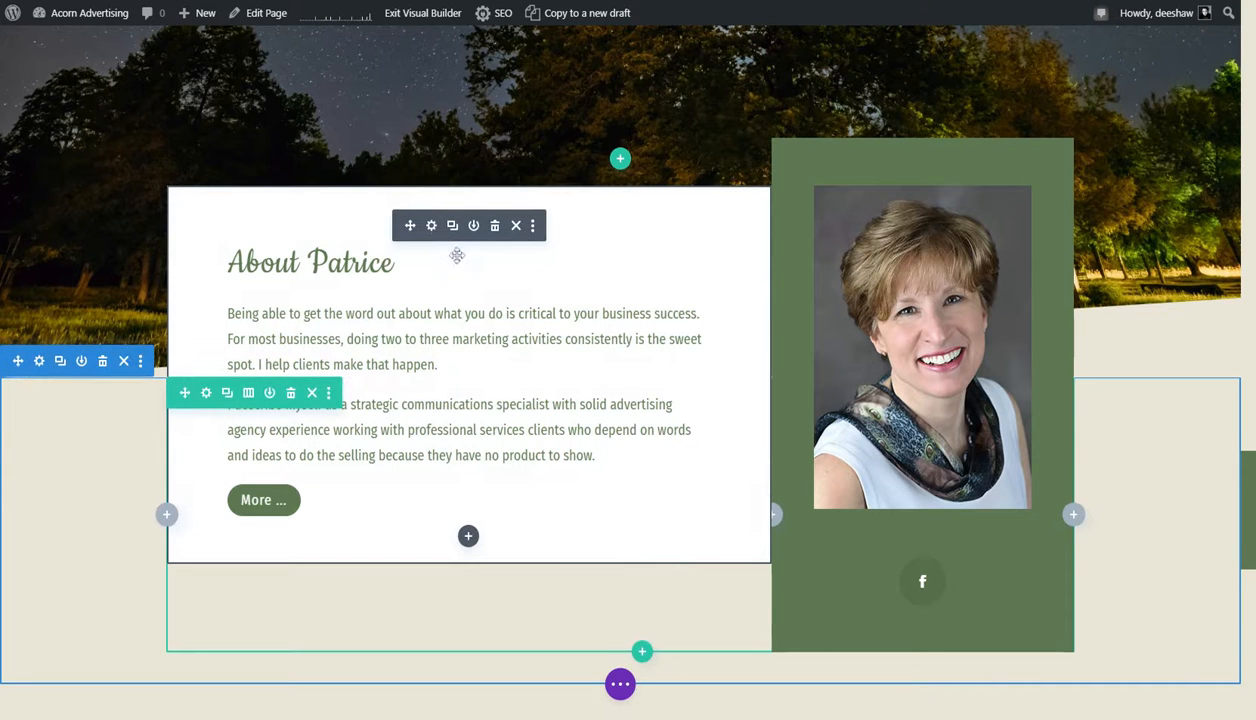
- Examine the three modules in the Testimonials section and return to the top of the homepage
{"action": "scroll", "coordinate": [456, 252], "scroll_direction": "down", "scroll_amount": 3}
{"action": "scroll", "coordinate": [657, 412], "scroll_direction": "down", "scroll_amount": 2}
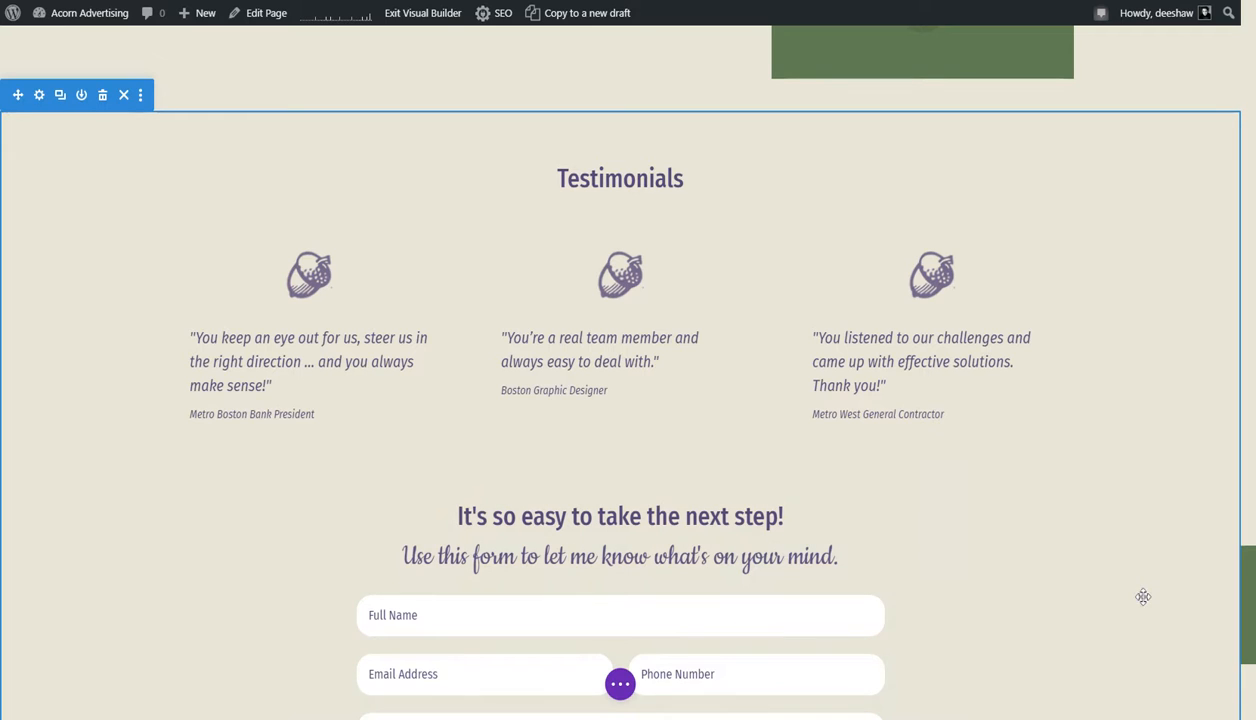
{"action": "left_click", "coordinate": [297, 369]}
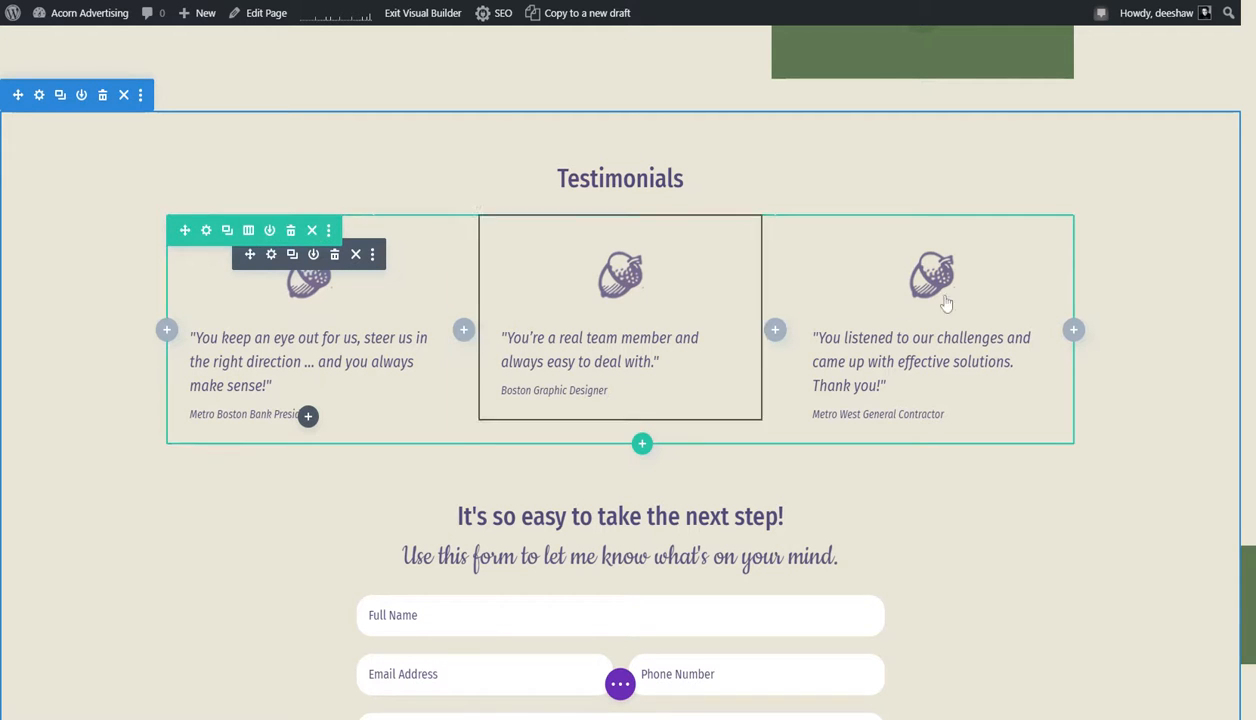
{"action": "scroll", "coordinate": [888, 502], "scroll_direction": "up", "scroll_amount": 4}
{"action": "scroll", "coordinate": [888, 500], "scroll_direction": "up", "scroll_amount": 15}
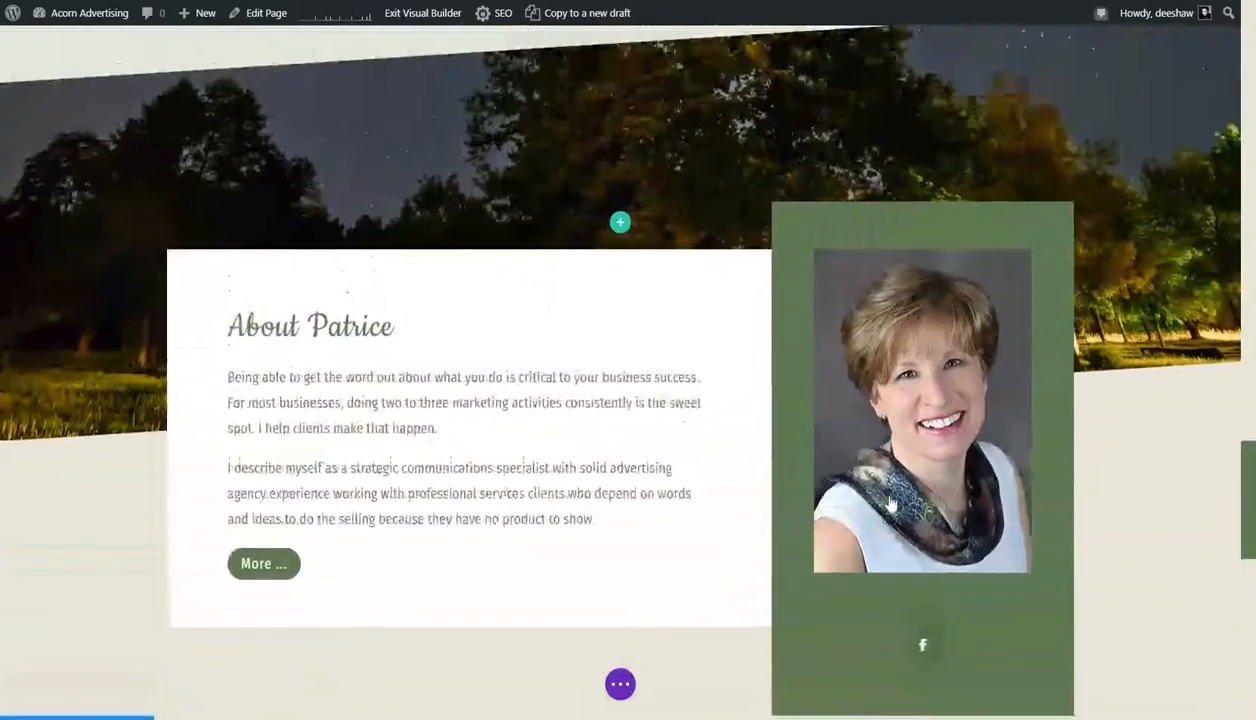
{"action": "scroll", "coordinate": [886, 493], "scroll_direction": "up", "scroll_amount": 6}
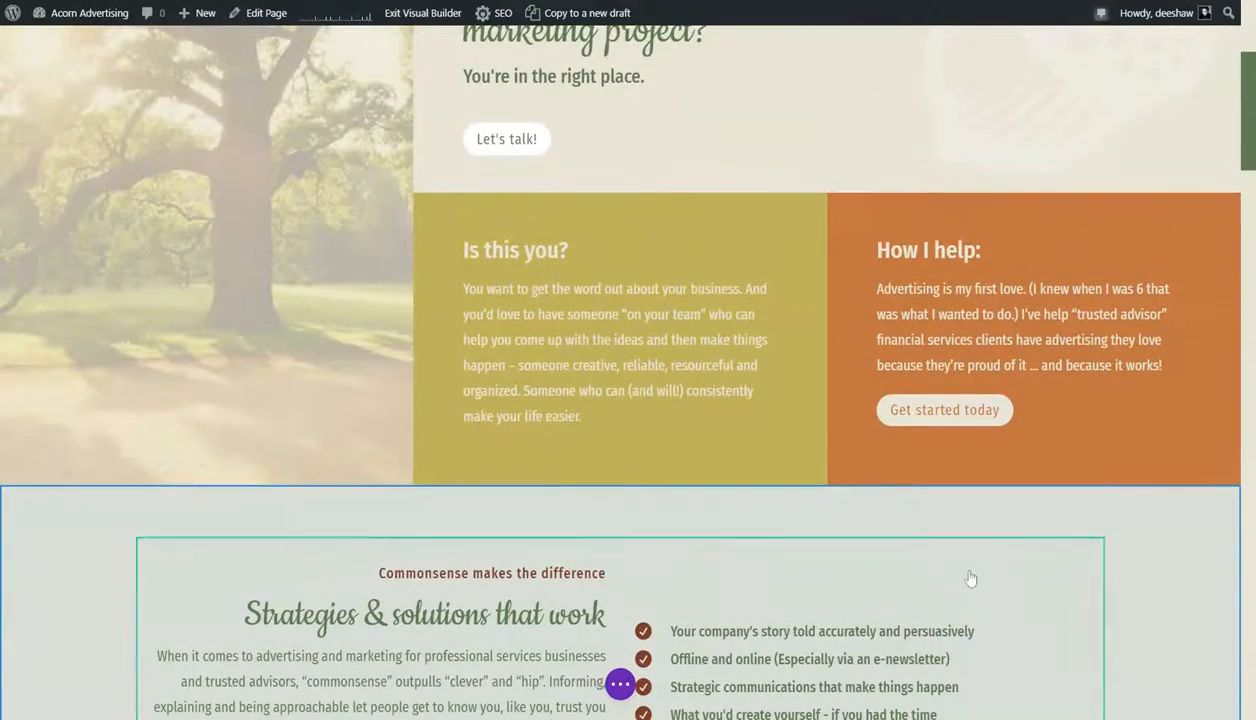
{"action": "scroll", "coordinate": [973, 569], "scroll_direction": "up", "scroll_amount": 4}
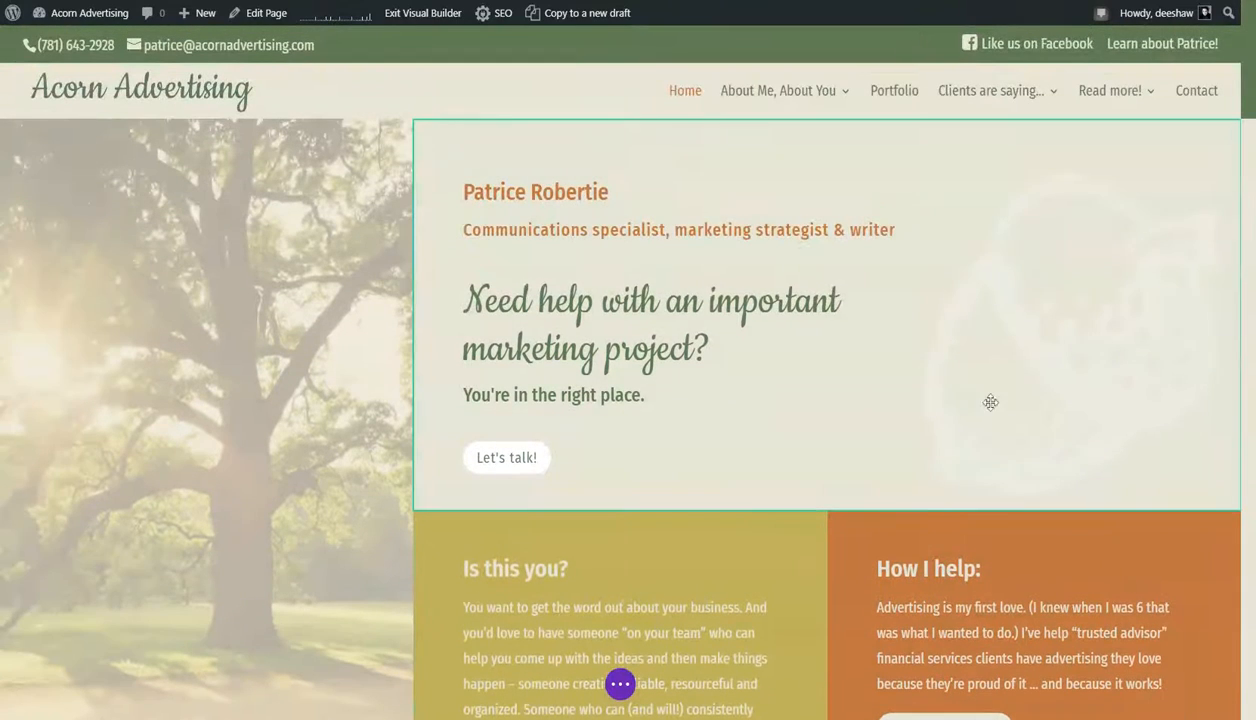
- Show the builder's page controls and preview the homepage in tablet and phone view before returning to desktop view
{"action": "left_click", "coordinate": [619, 684]}
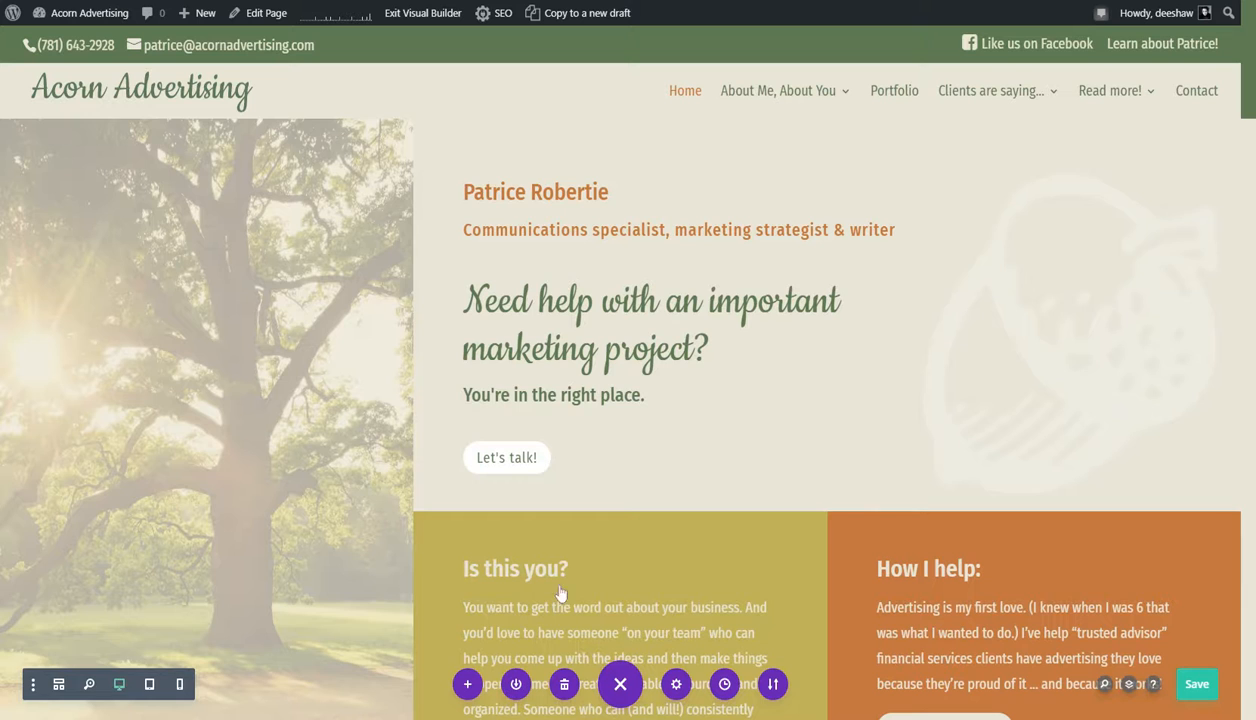
{"action": "left_click", "coordinate": [150, 685]}
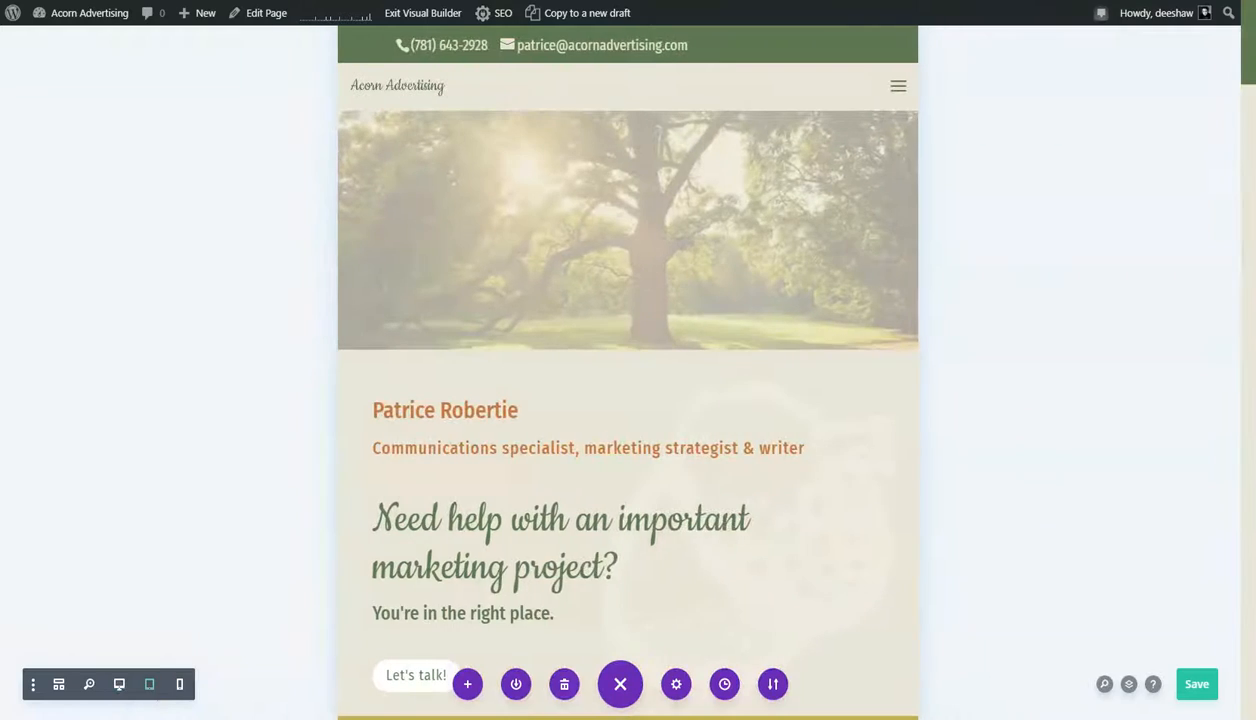
{"action": "left_click", "coordinate": [181, 685]}
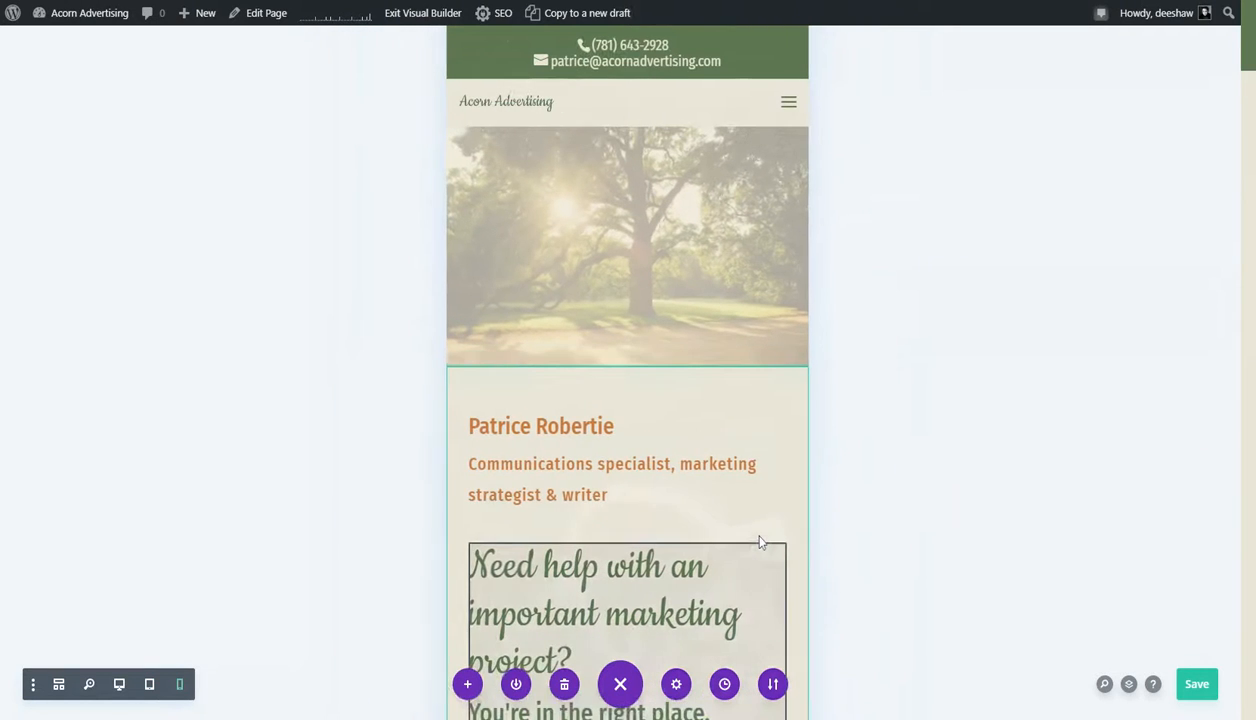
{"action": "left_click", "coordinate": [121, 685]}
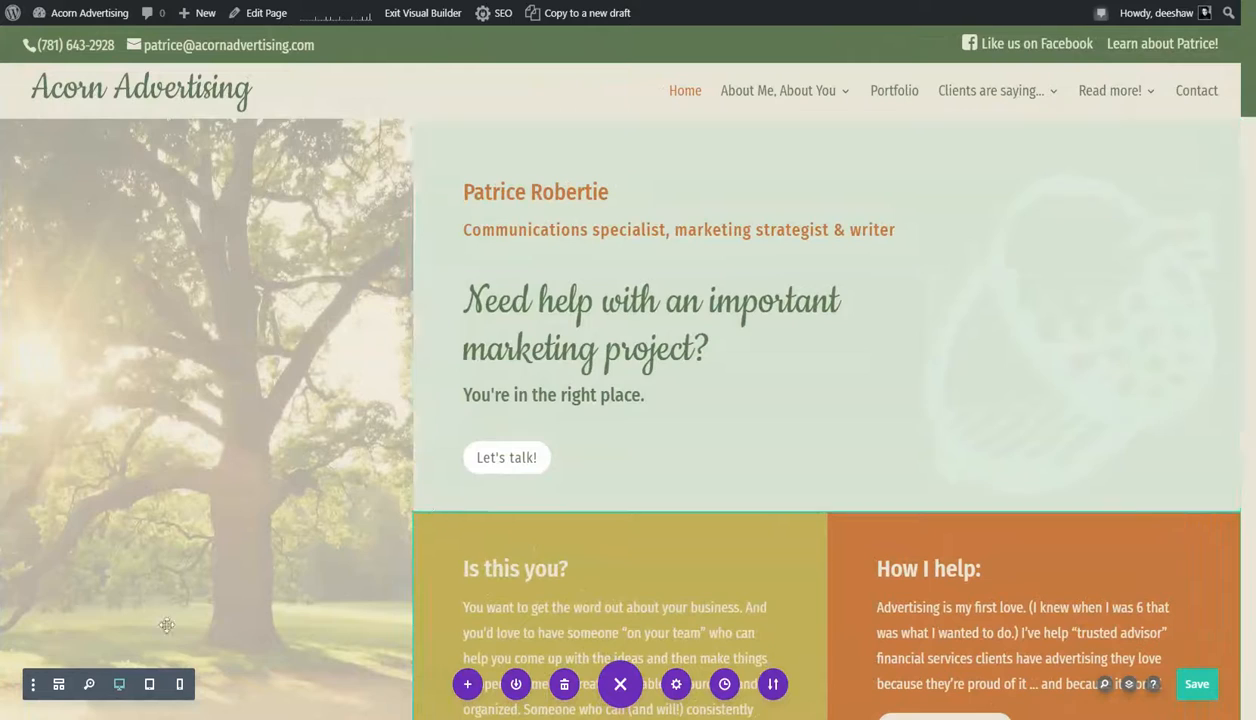
- Check how the "Strategies & solutions that work" area stacks in phone view and switch back to desktop view
{"action": "scroll", "coordinate": [431, 560], "scroll_direction": "down", "scroll_amount": 7}
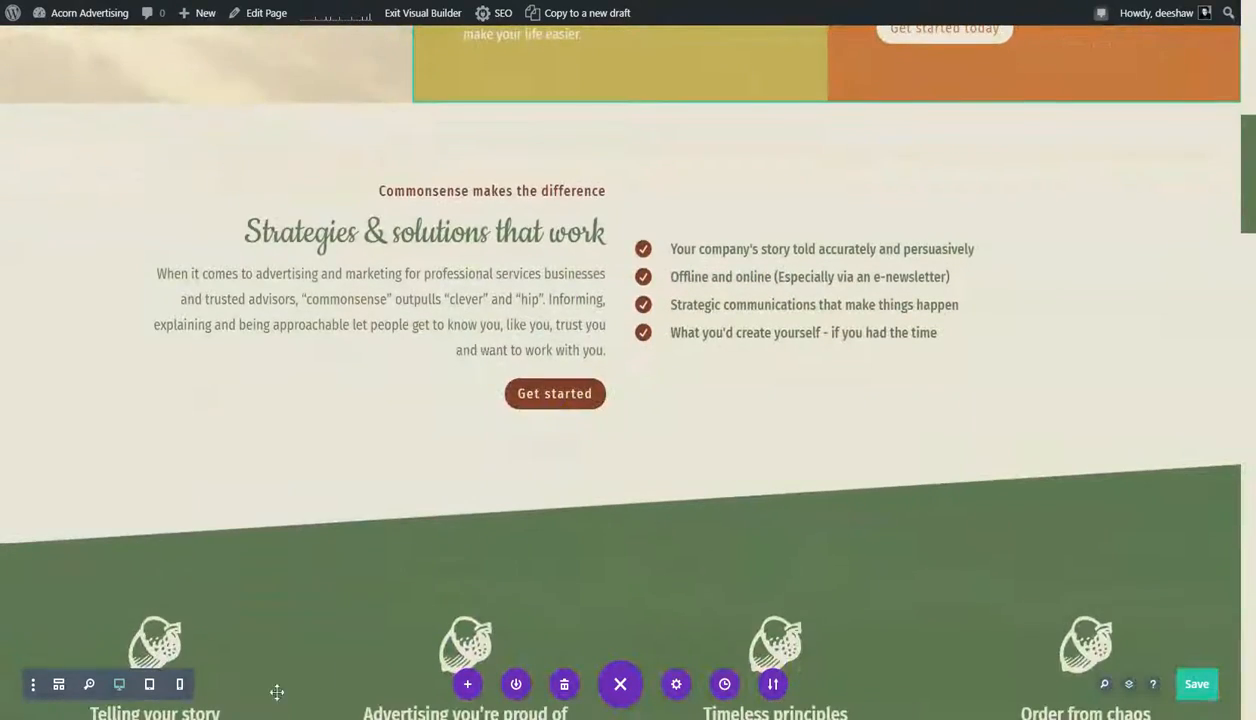
{"action": "left_click", "coordinate": [181, 684]}
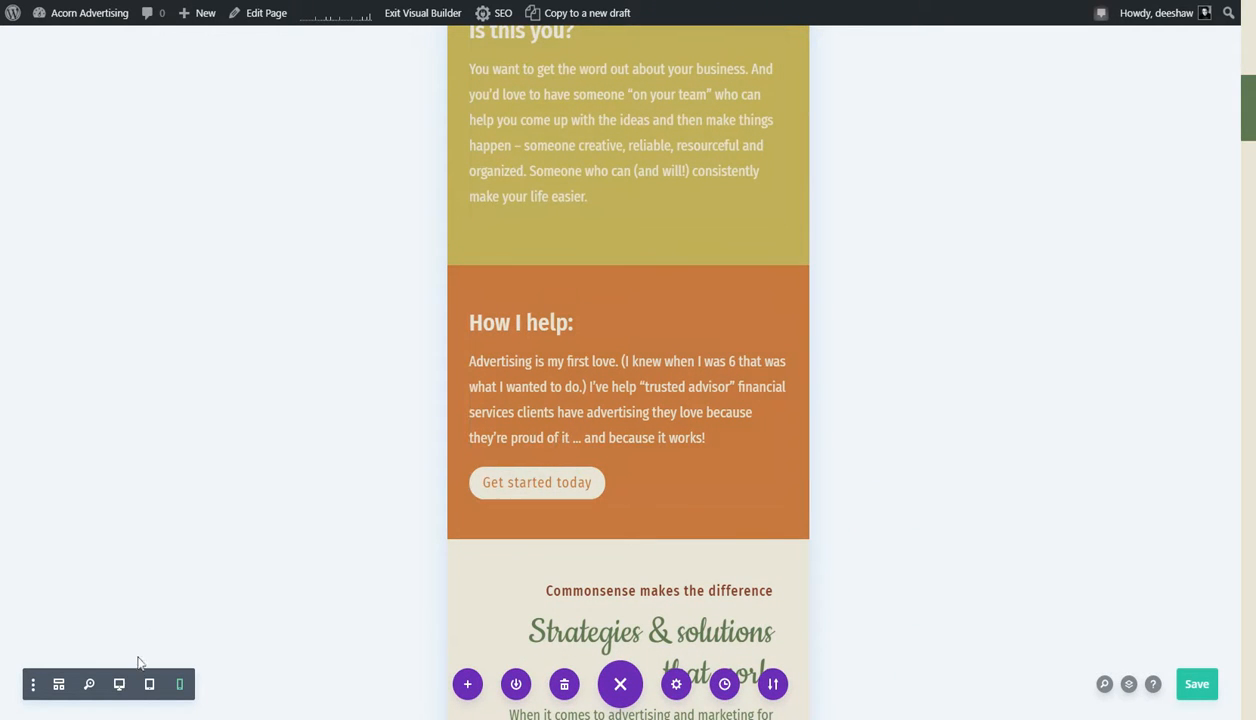
{"action": "left_click", "coordinate": [118, 688]}
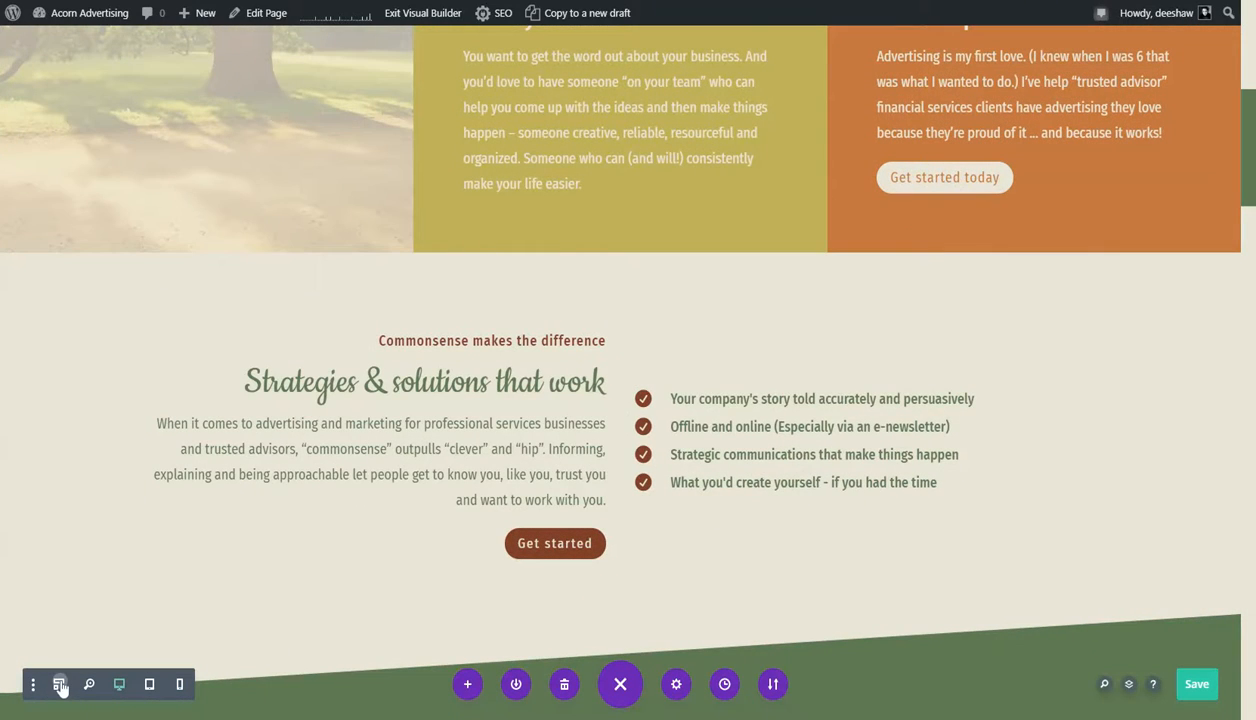
- Examine the page's sections, rows and modules in wireframe view and return to desktop view
{"action": "left_click", "coordinate": [60, 686]}
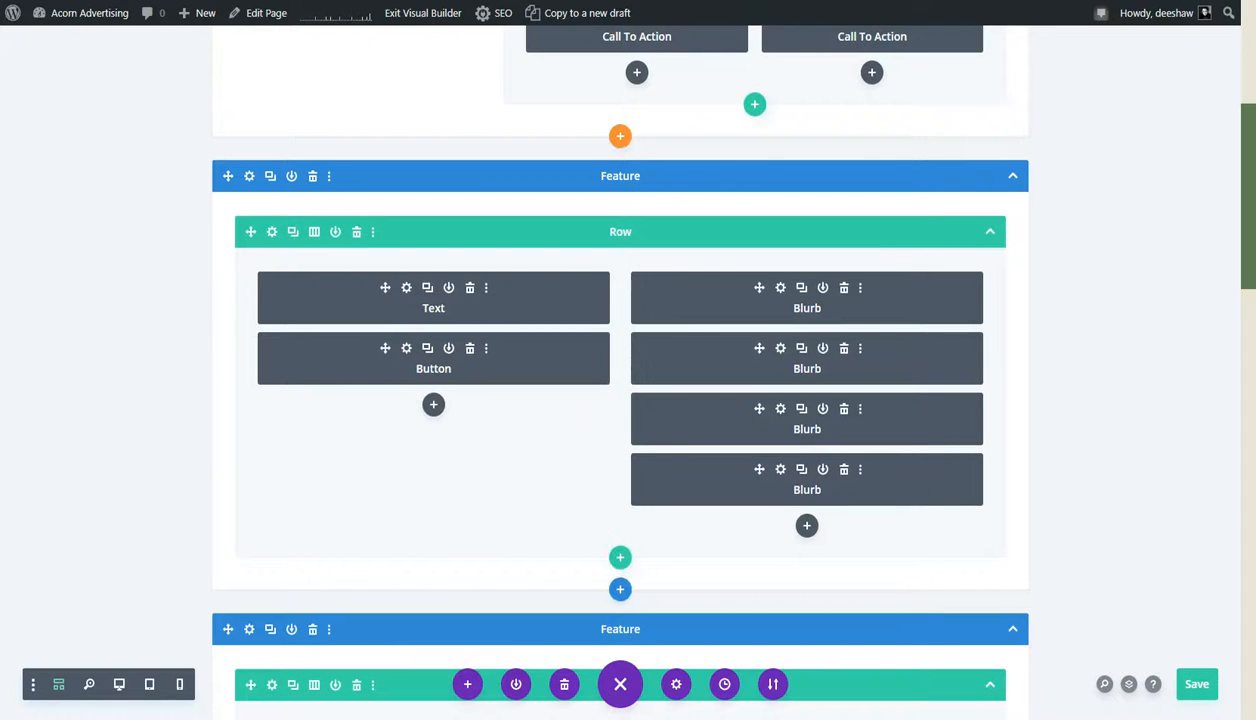
{"action": "scroll", "coordinate": [219, 577], "scroll_direction": "up", "scroll_amount": 4}
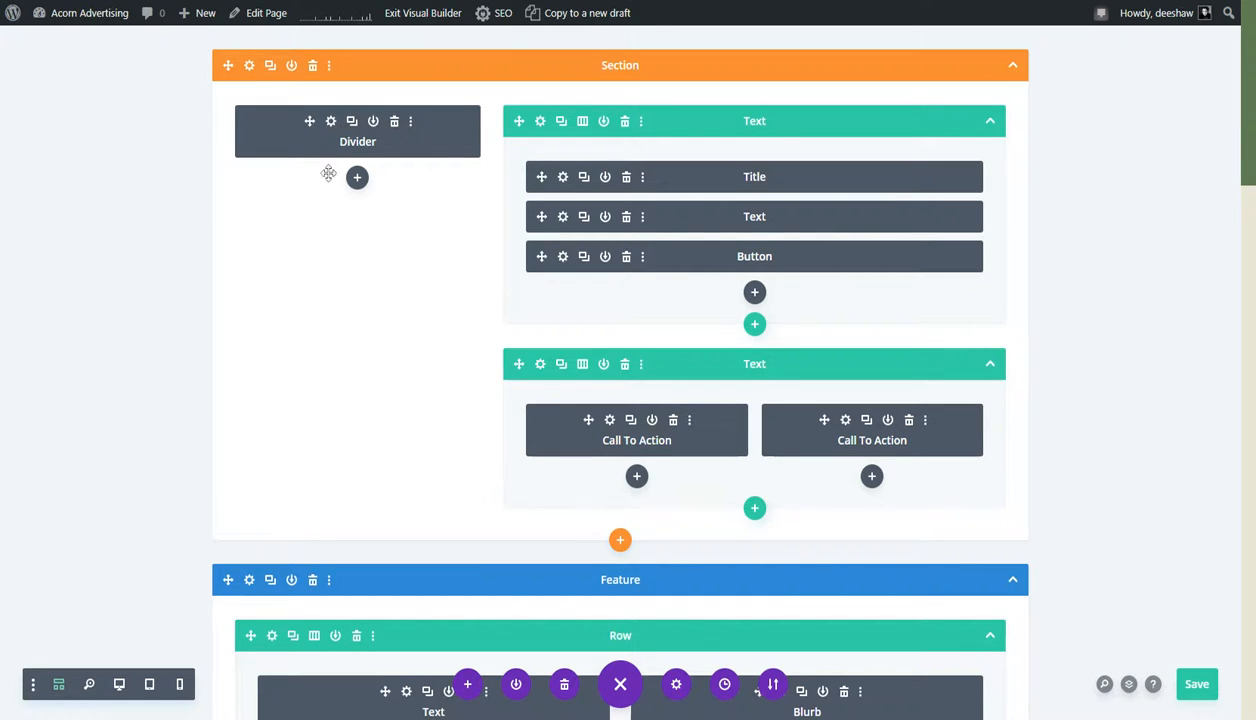
{"action": "scroll", "coordinate": [331, 313], "scroll_direction": "down", "scroll_amount": 3}
{"action": "scroll", "coordinate": [331, 313], "scroll_direction": "down", "scroll_amount": 4}
{"action": "scroll", "coordinate": [330, 319], "scroll_direction": "up", "scroll_amount": 6}
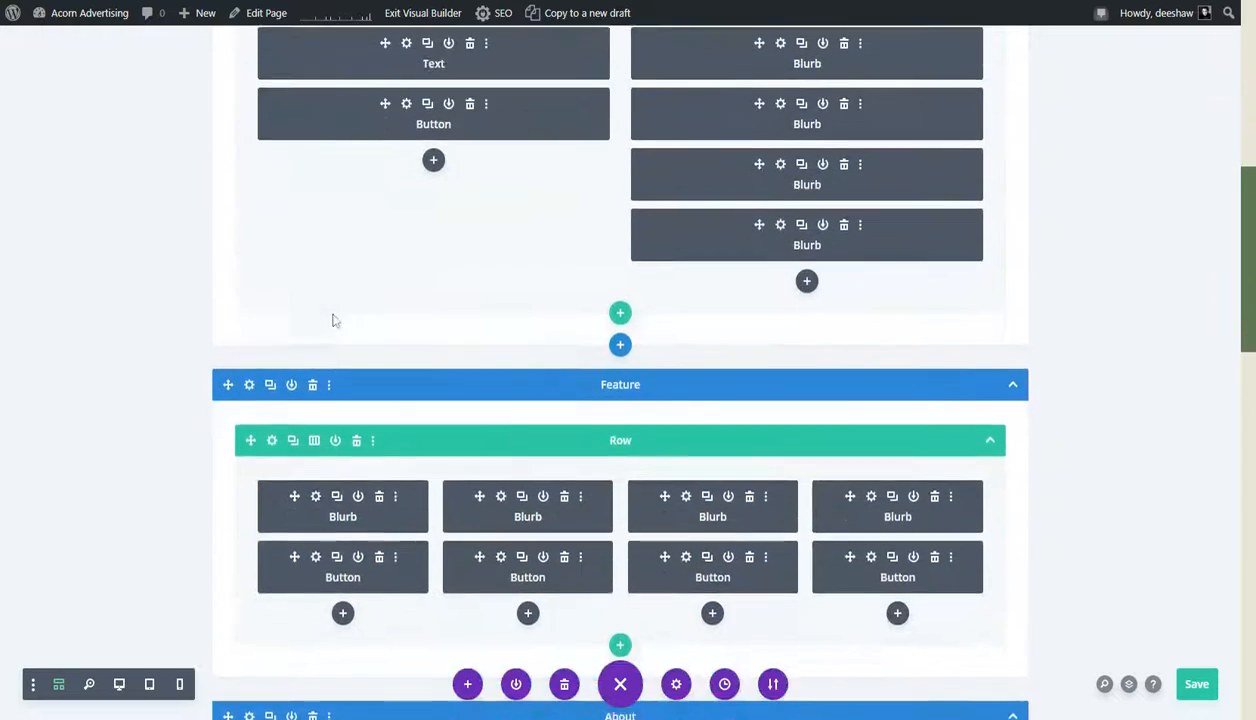
{"action": "scroll", "coordinate": [331, 314], "scroll_direction": "up", "scroll_amount": 1}
{"action": "scroll", "coordinate": [332, 314], "scroll_direction": "down", "scroll_amount": 4}
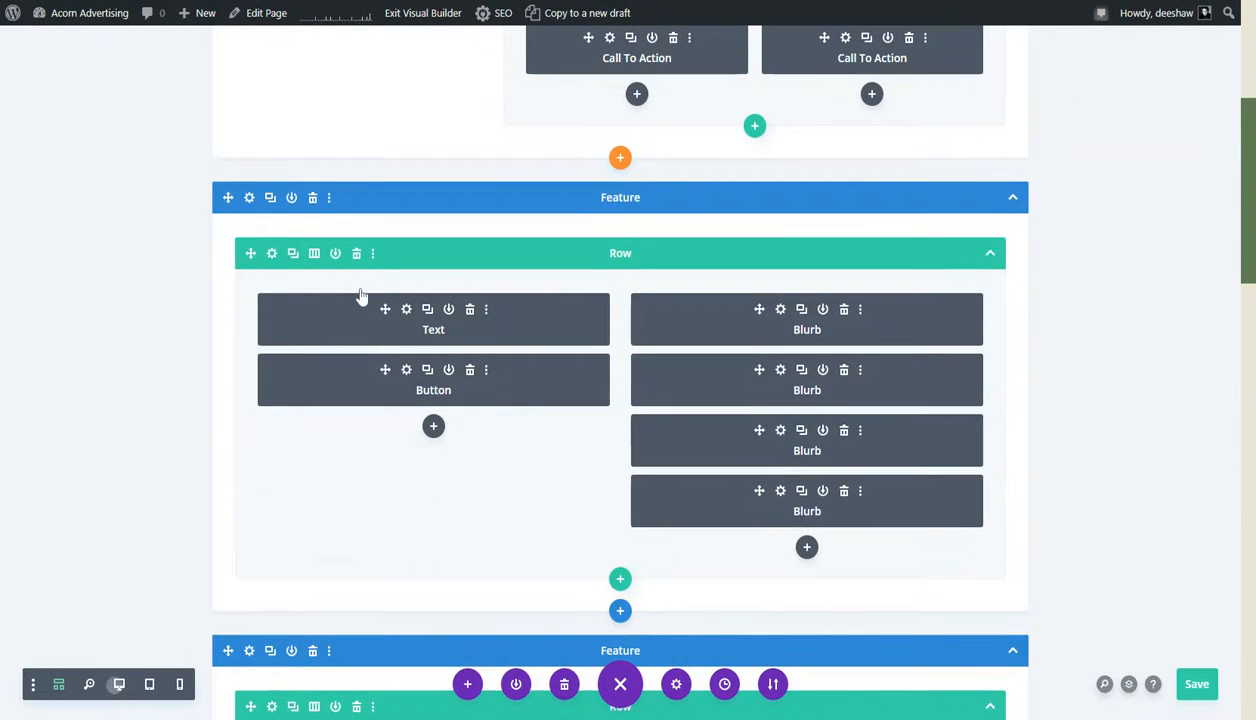
{"action": "left_click", "coordinate": [119, 684]}
- Exit the Visual Builder on the homepage and discard the unsaved changes
{"action": "scroll", "coordinate": [866, 543], "scroll_direction": "up", "scroll_amount": 3}
{"action": "scroll", "coordinate": [860, 530], "scroll_direction": "up", "scroll_amount": 6}
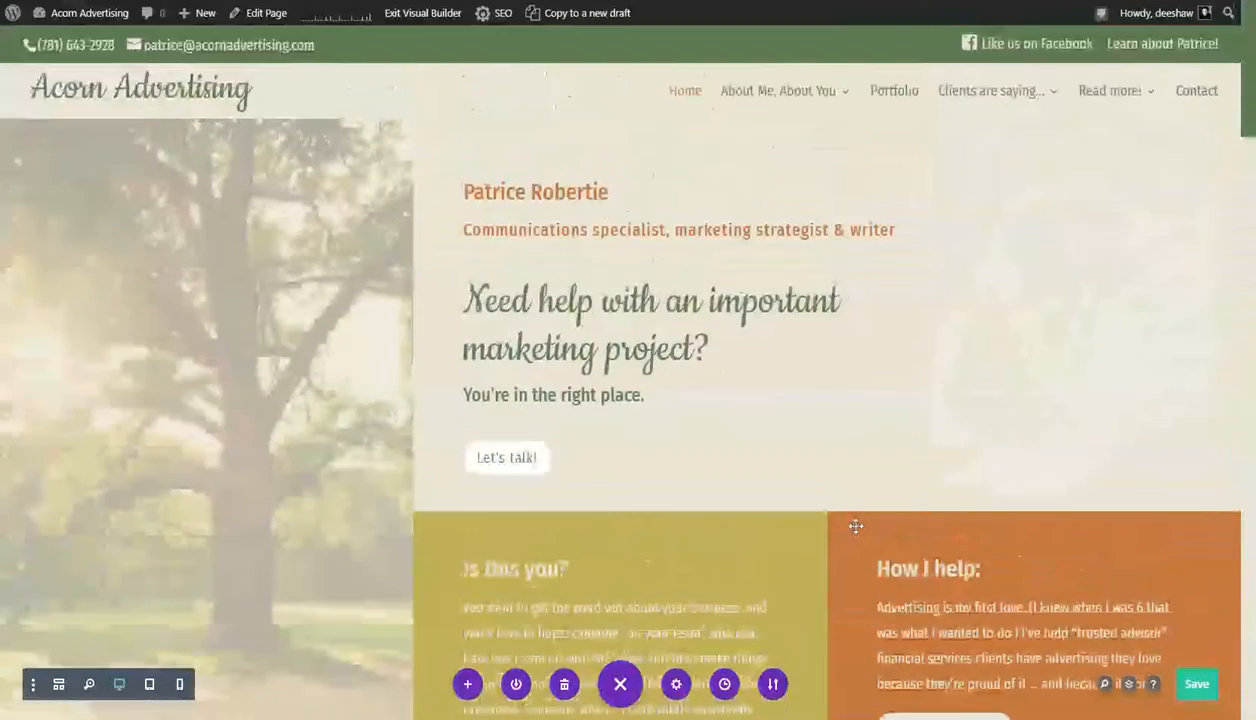
{"action": "scroll", "coordinate": [855, 525], "scroll_direction": "down", "scroll_amount": 4}
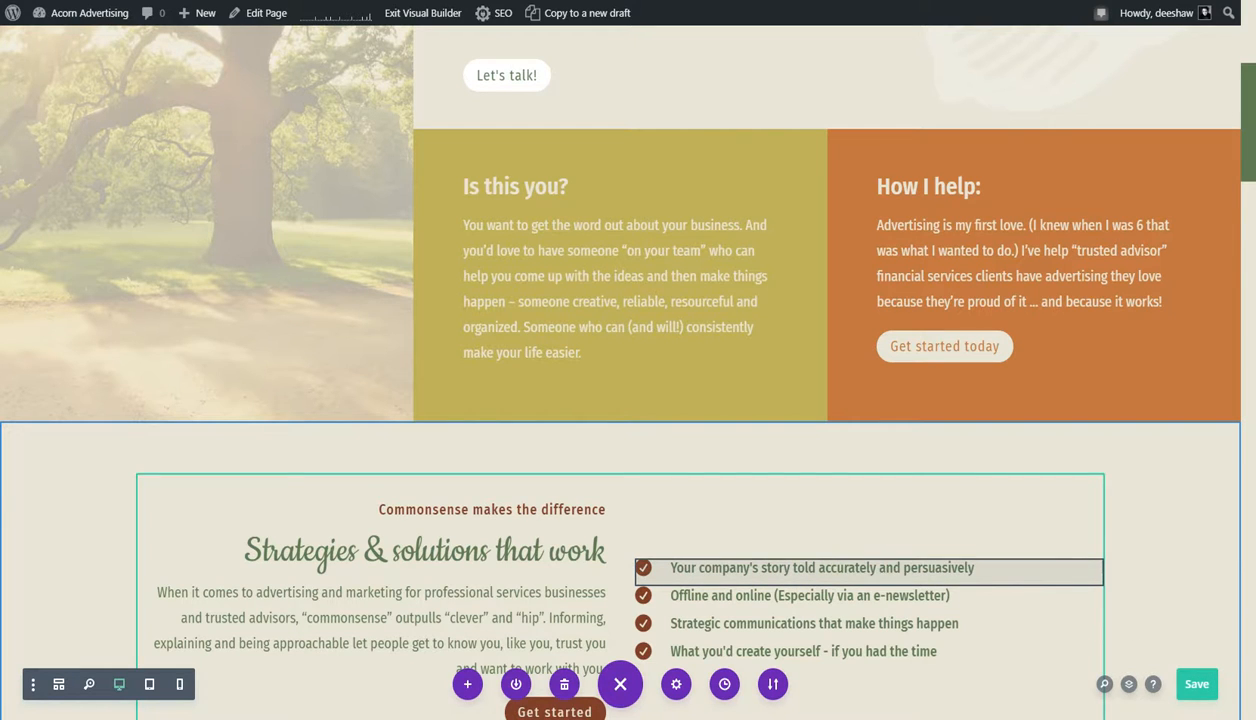
{"action": "left_click", "coordinate": [435, 14]}
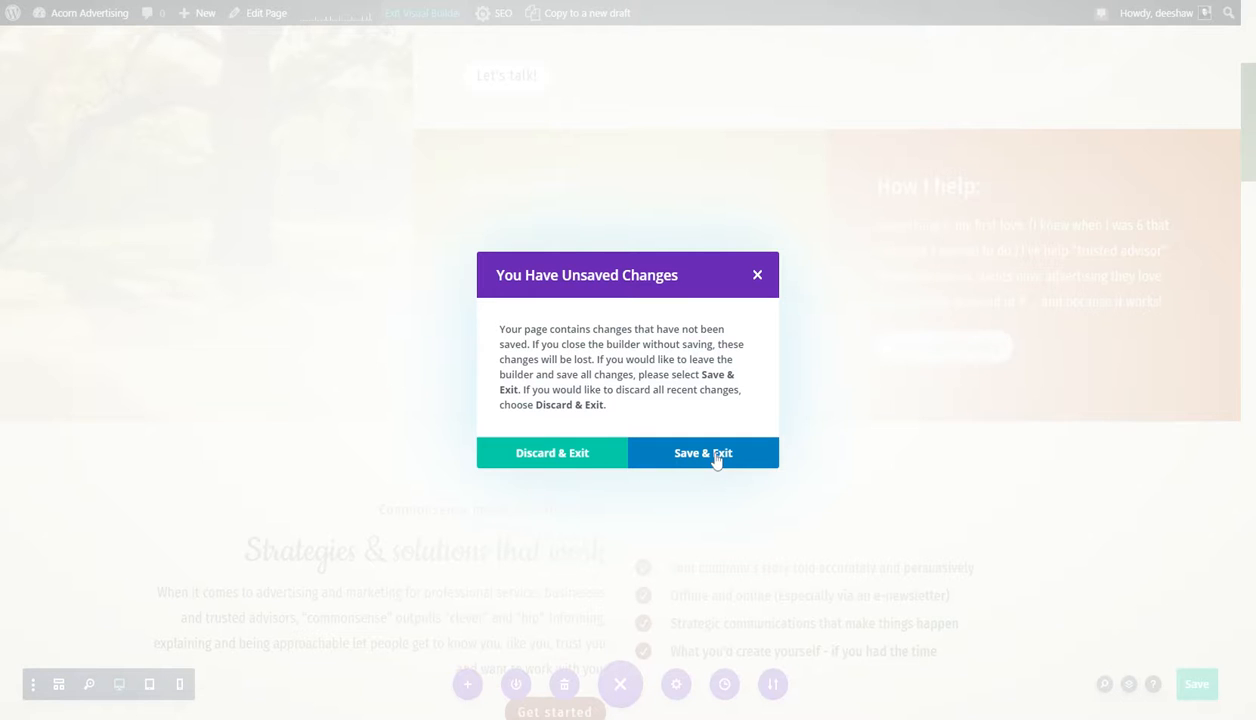
{"action": "left_click", "coordinate": [607, 455]}
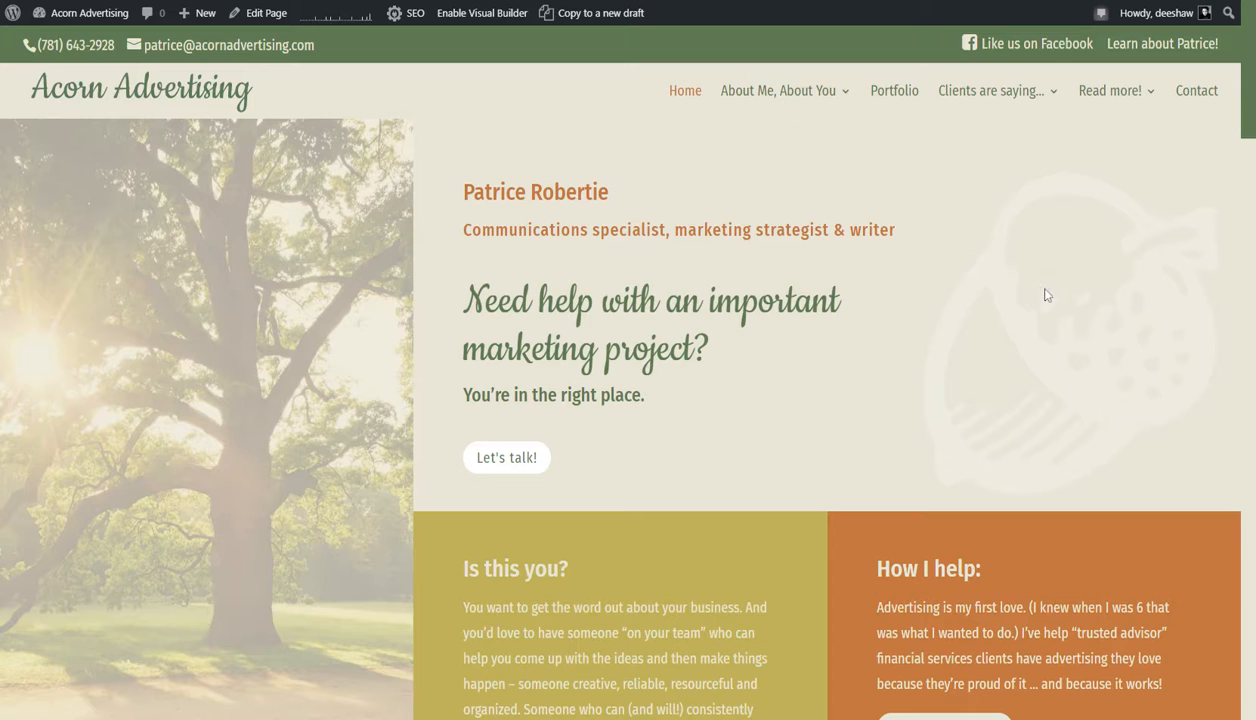
- Open the "About Me, About You" page, look over its layout and enable the Visual Builder on it
{"action": "key", "text": "F5"}
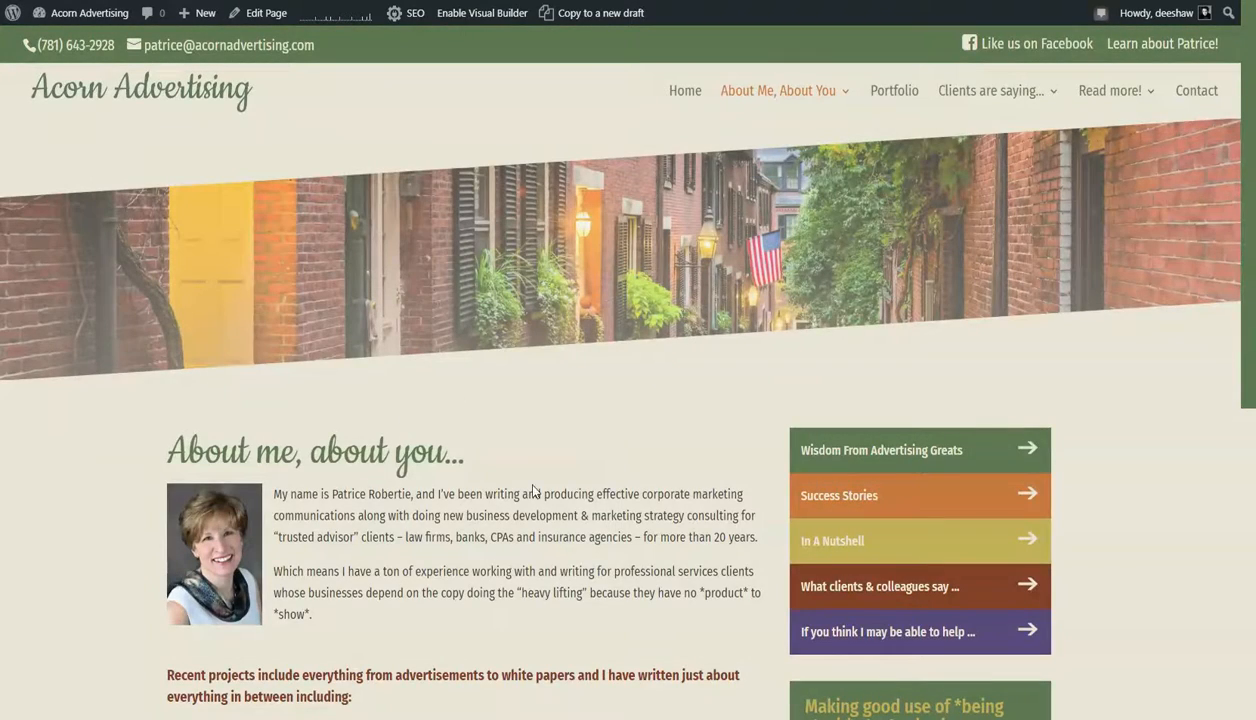
{"action": "scroll", "coordinate": [534, 490], "scroll_direction": "down", "scroll_amount": 3}
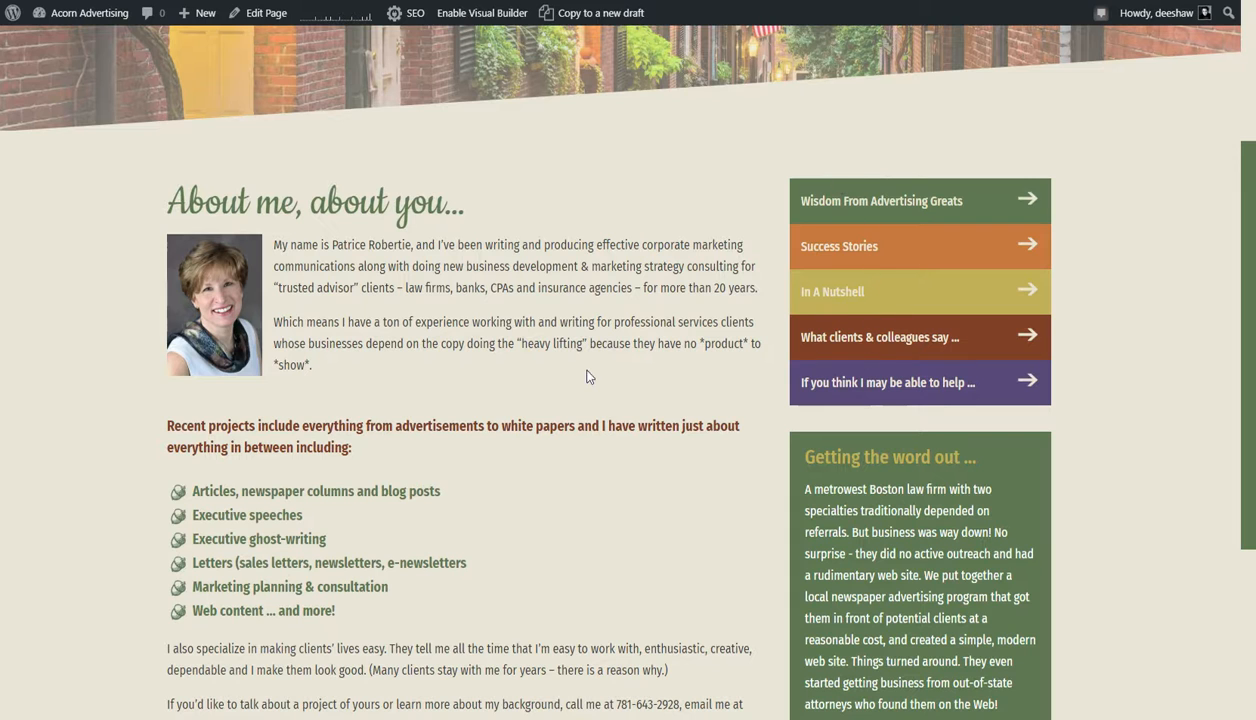
{"action": "scroll", "coordinate": [539, 377], "scroll_direction": "up", "scroll_amount": 3}
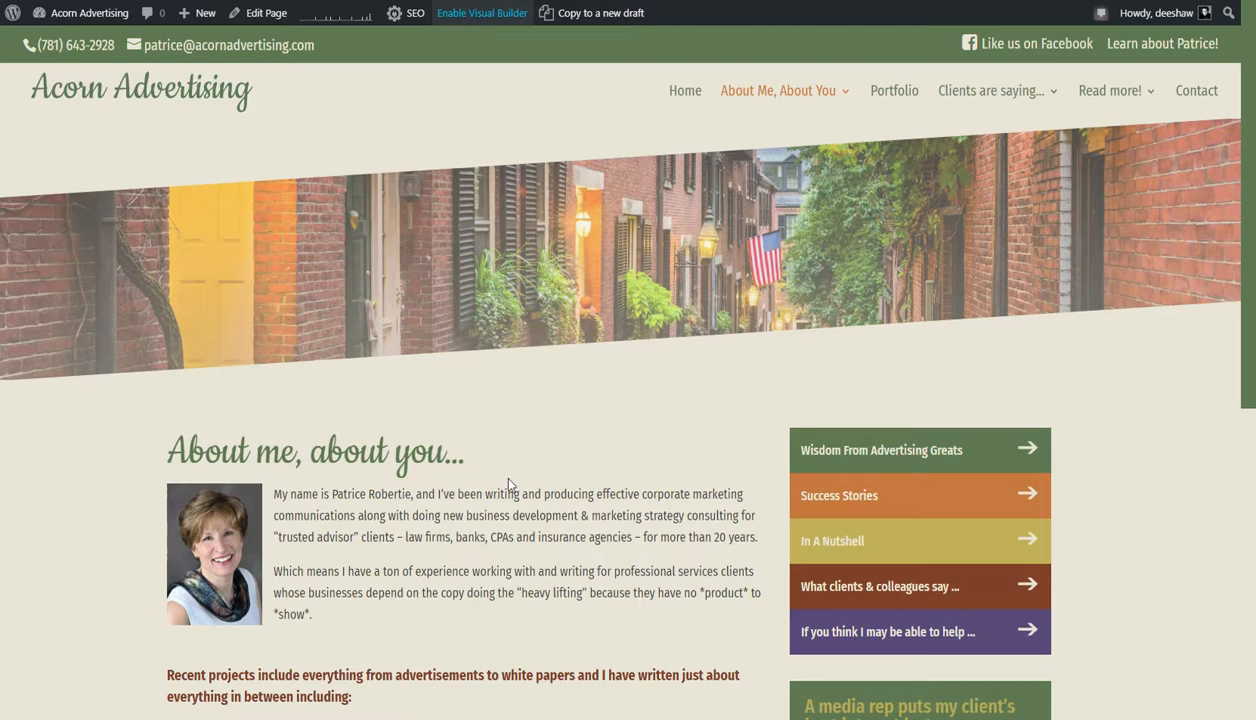
{"action": "left_click", "coordinate": [482, 13]}
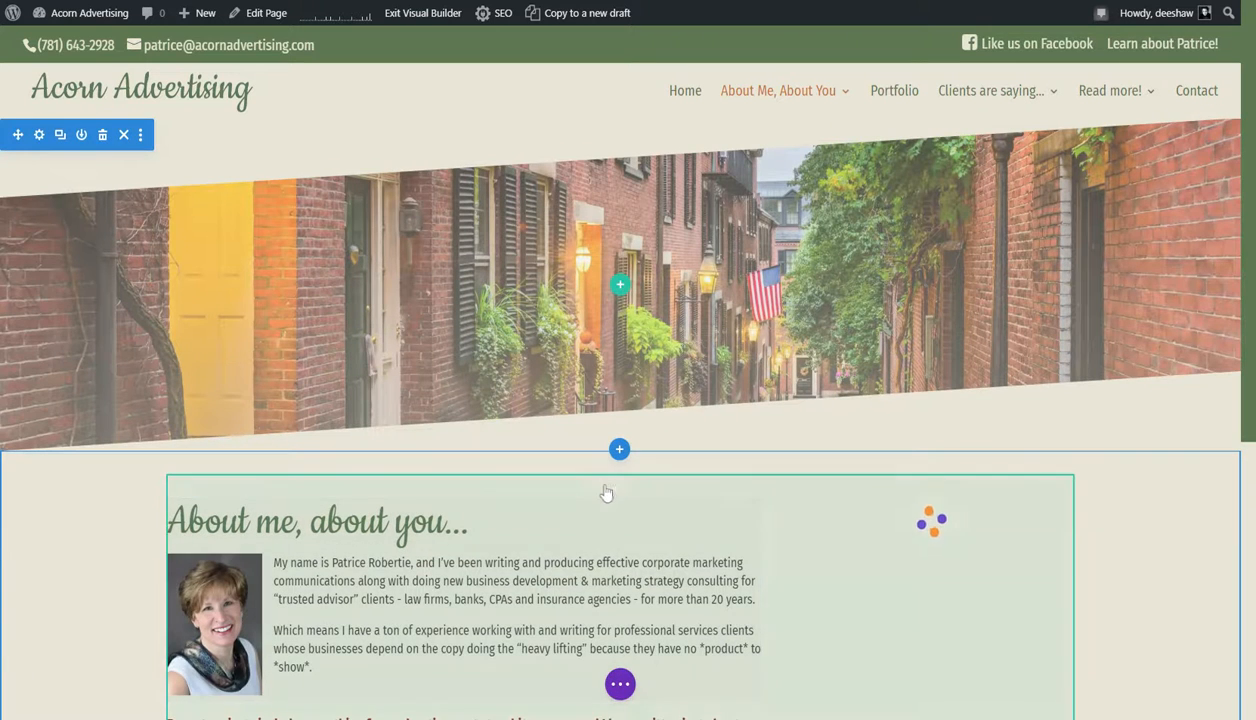
- Review the content settings of the "About me, about you..." text module and close them
{"action": "scroll", "coordinate": [605, 492], "scroll_direction": "down", "scroll_amount": 2}
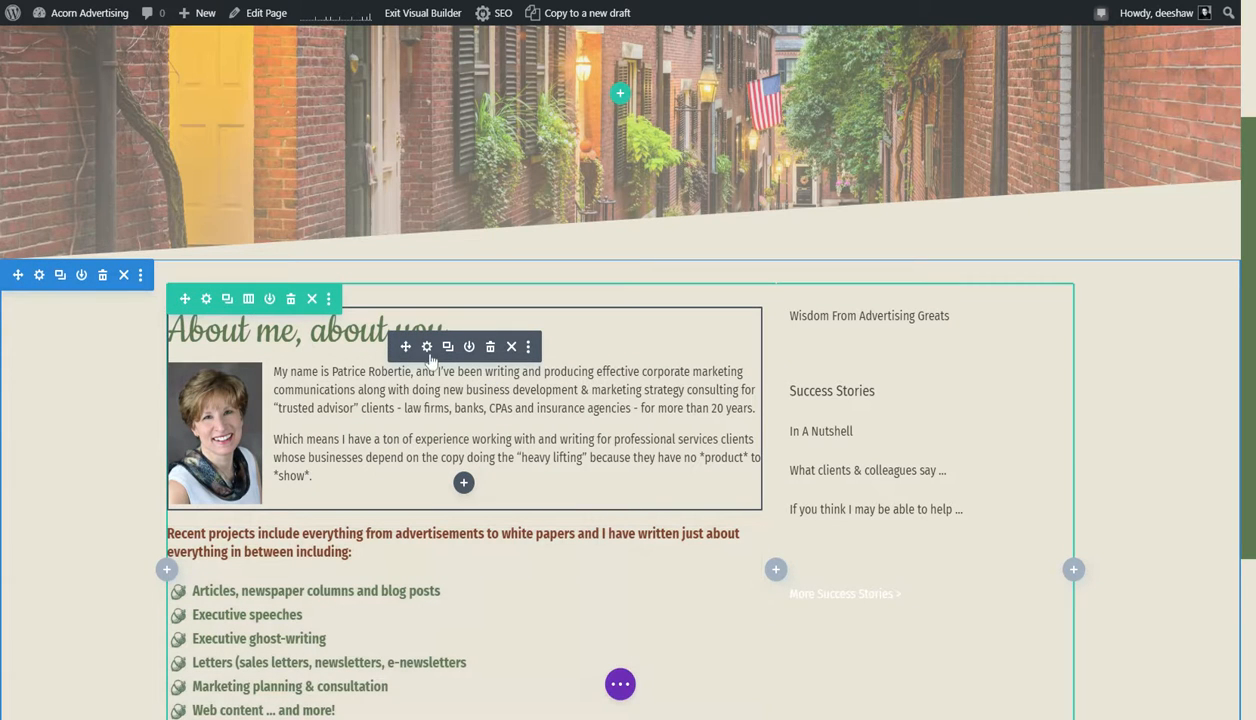
{"action": "left_click", "coordinate": [427, 348]}
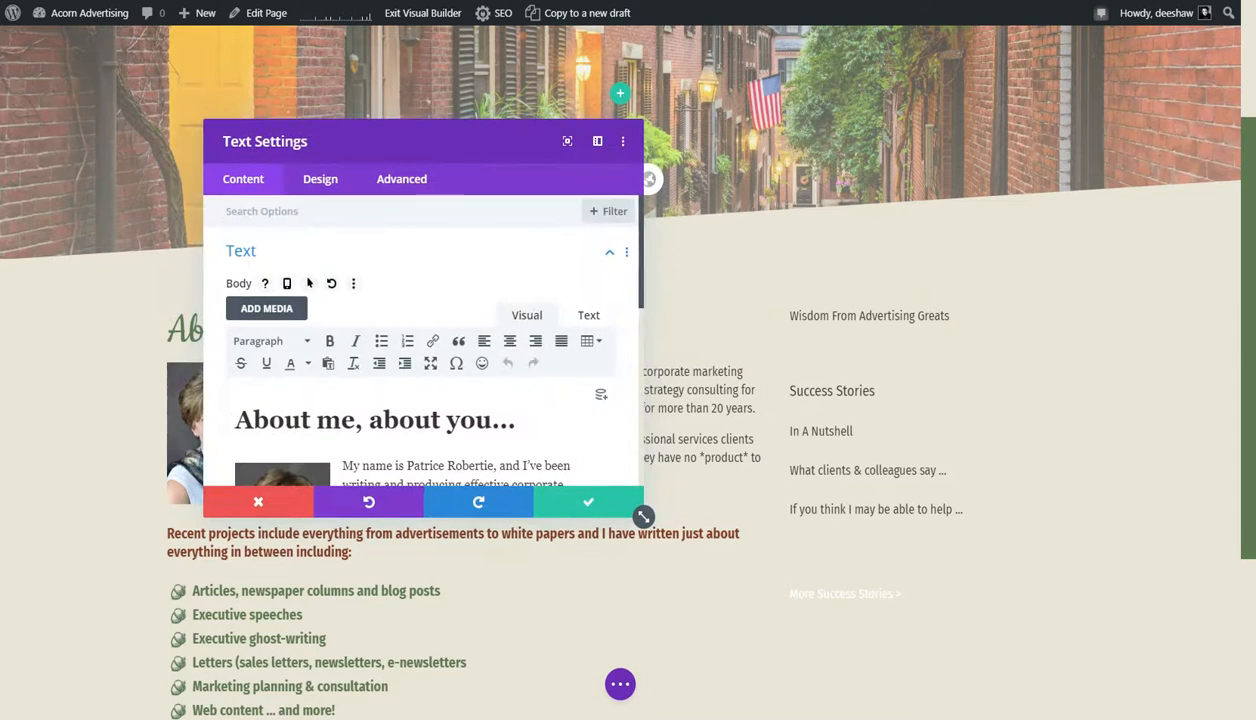
{"action": "scroll", "coordinate": [494, 402], "scroll_direction": "down", "scroll_amount": 5}
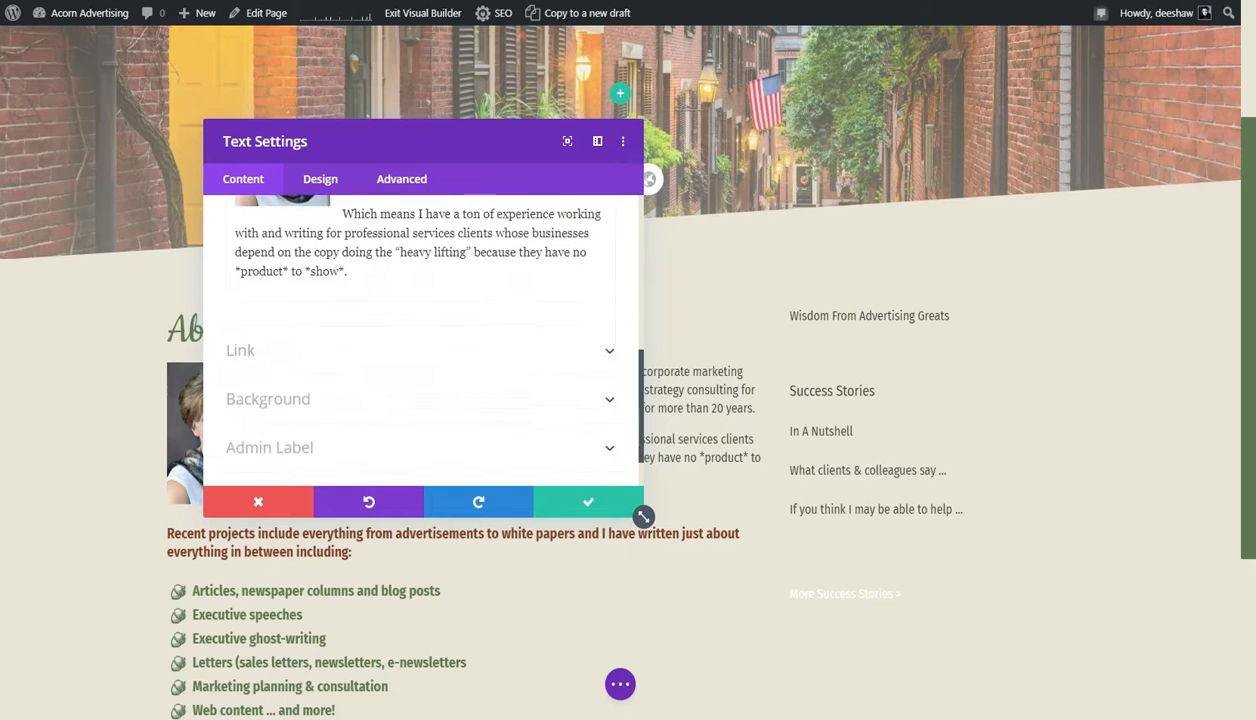
{"action": "scroll", "coordinate": [494, 402], "scroll_direction": "up", "scroll_amount": 3}
{"action": "scroll", "coordinate": [494, 402], "scroll_direction": "up", "scroll_amount": 3}
{"action": "scroll", "coordinate": [505, 415], "scroll_direction": "down", "scroll_amount": 6}
{"action": "left_click", "coordinate": [600, 503]}
- Exit the Visual Builder, discarding changes to the About page, and open the WordPress Dashboard
{"action": "left_click", "coordinate": [423, 15]}
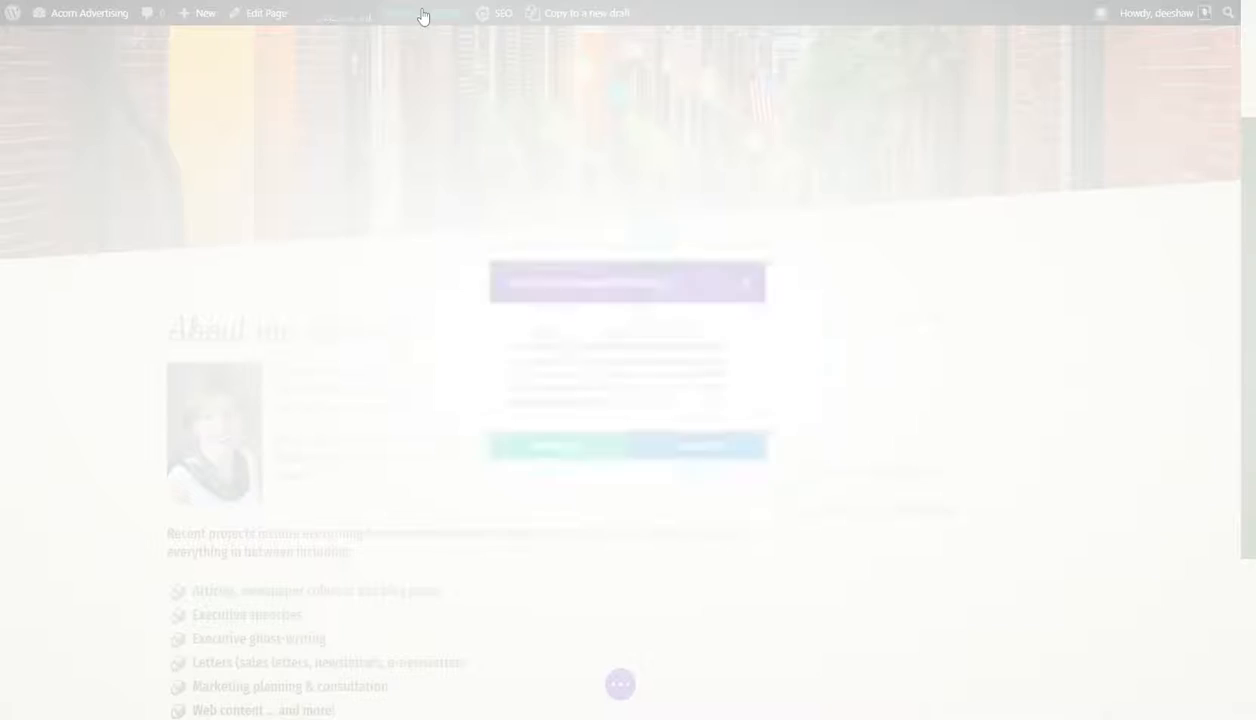
{"action": "left_click", "coordinate": [567, 457]}
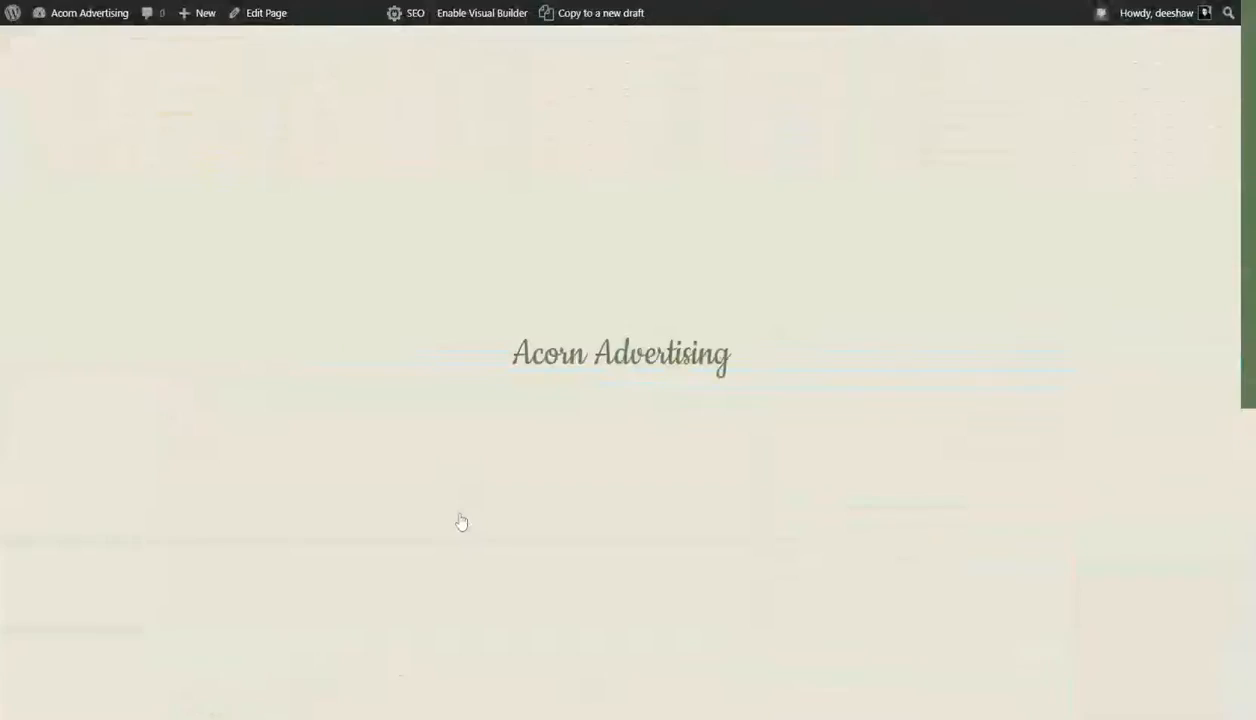
{"action": "mouse_move", "coordinate": [80, 13]}
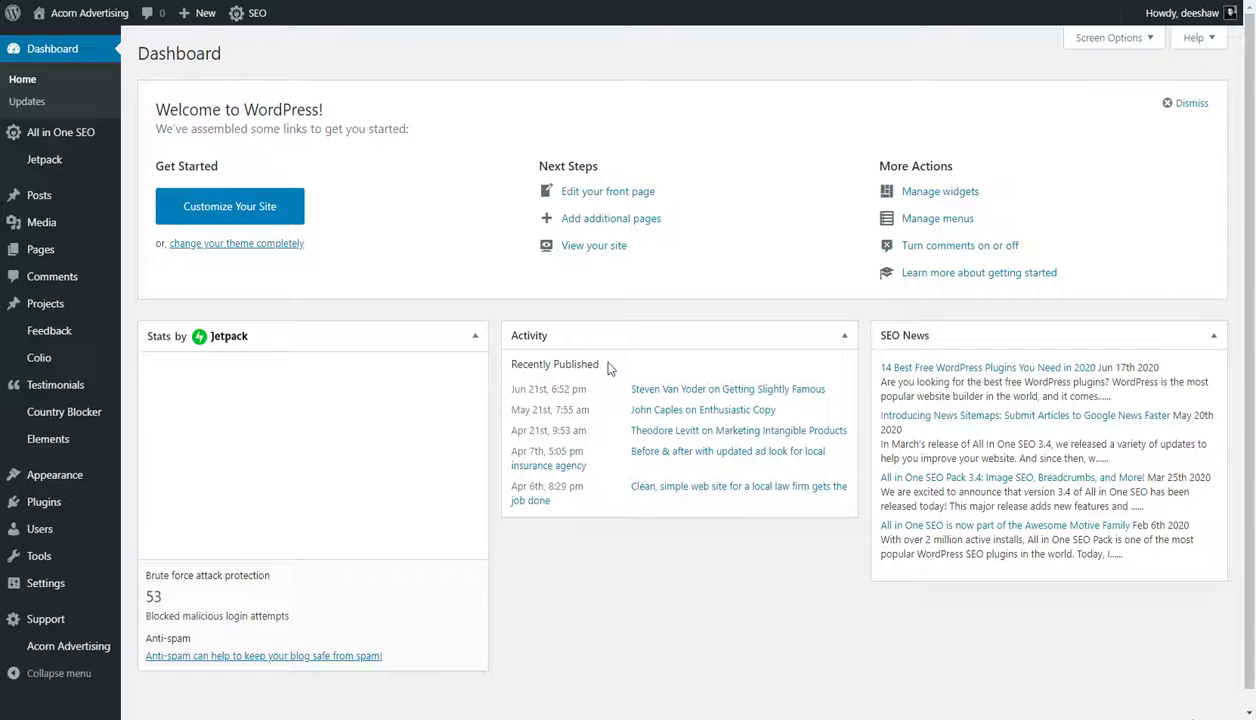
- Look through the All Testimonials list in the site admin and open the Jetpack dashboard
{"action": "mouse_move", "coordinate": [74, 391]}
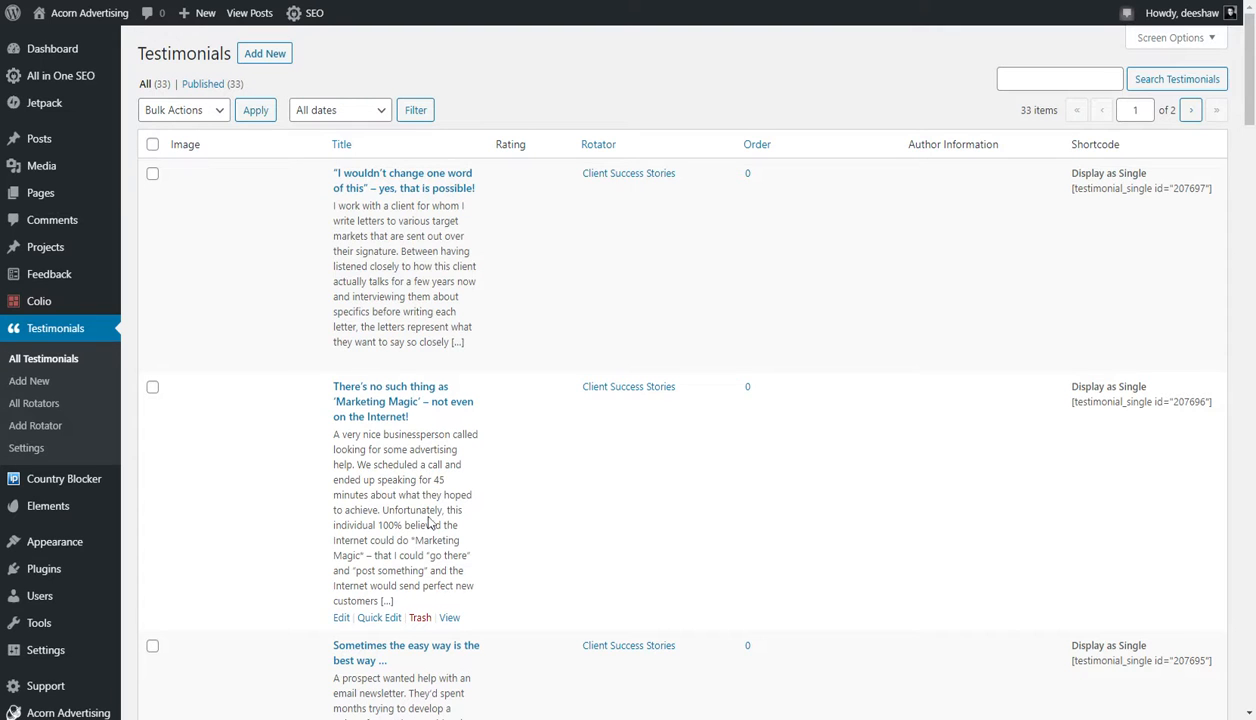
{"action": "scroll", "coordinate": [428, 522], "scroll_direction": "down", "scroll_amount": 8}
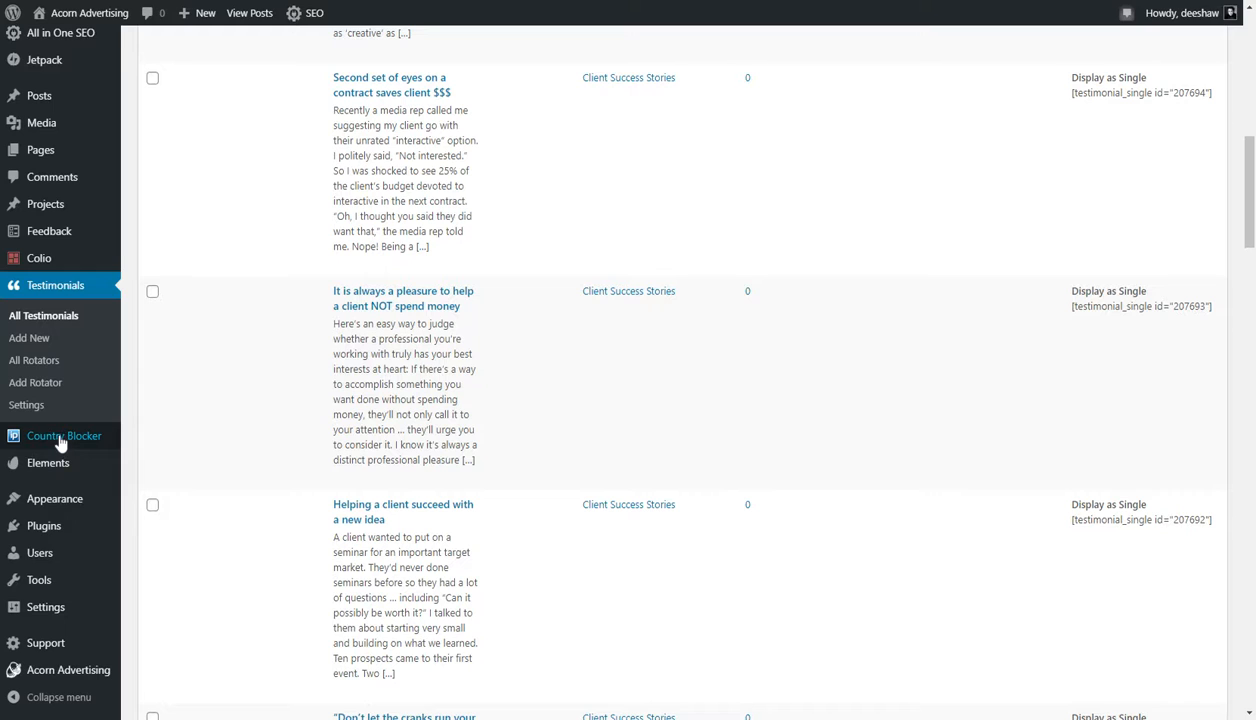
{"action": "mouse_move", "coordinate": [40, 262]}
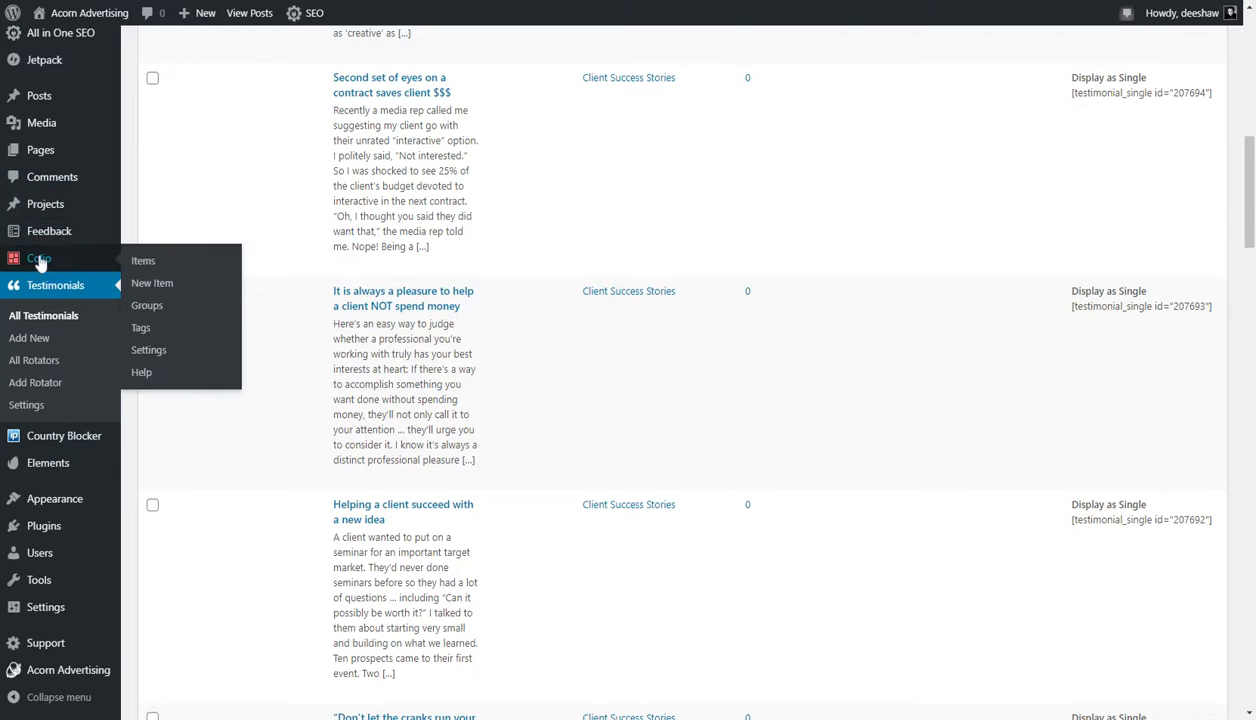
{"action": "mouse_move", "coordinate": [57, 62]}
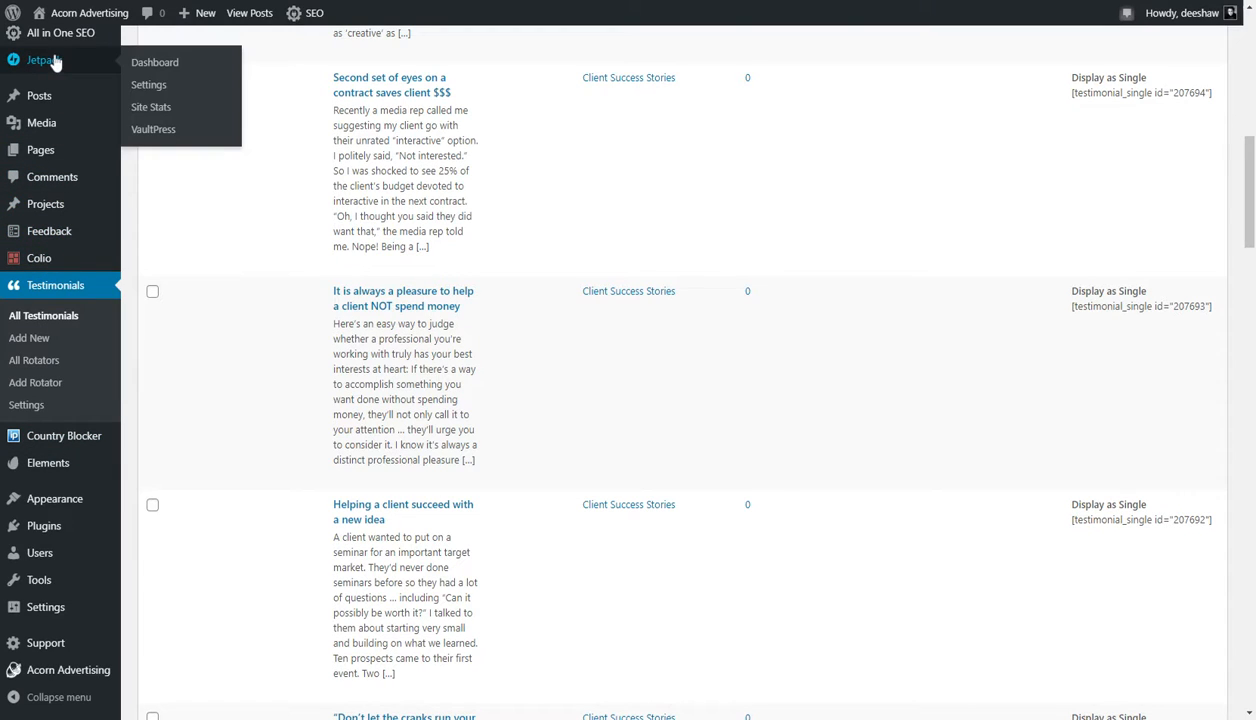
{"action": "scroll", "coordinate": [78, 395], "scroll_direction": "up", "scroll_amount": 5}
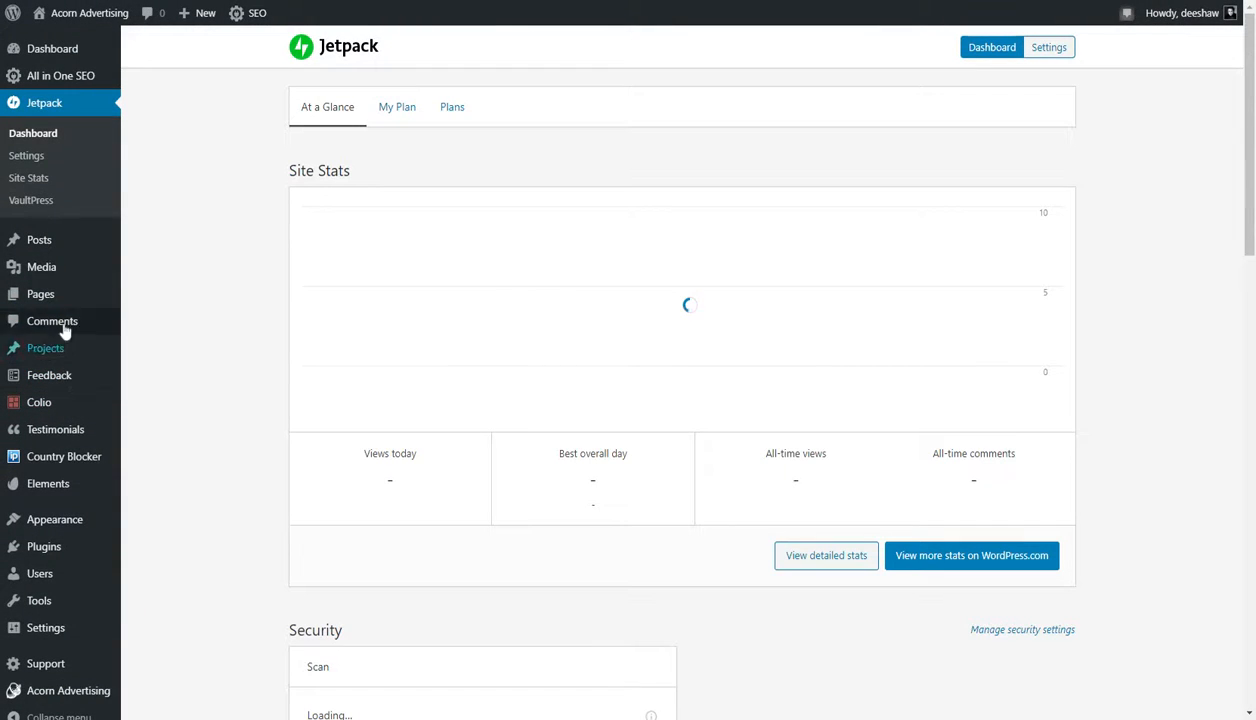
- Open the Acorn Advertising Theme Options and examine the General settings down to the Custom CSS
{"action": "scroll", "coordinate": [60, 340], "scroll_direction": "down", "scroll_amount": 5}
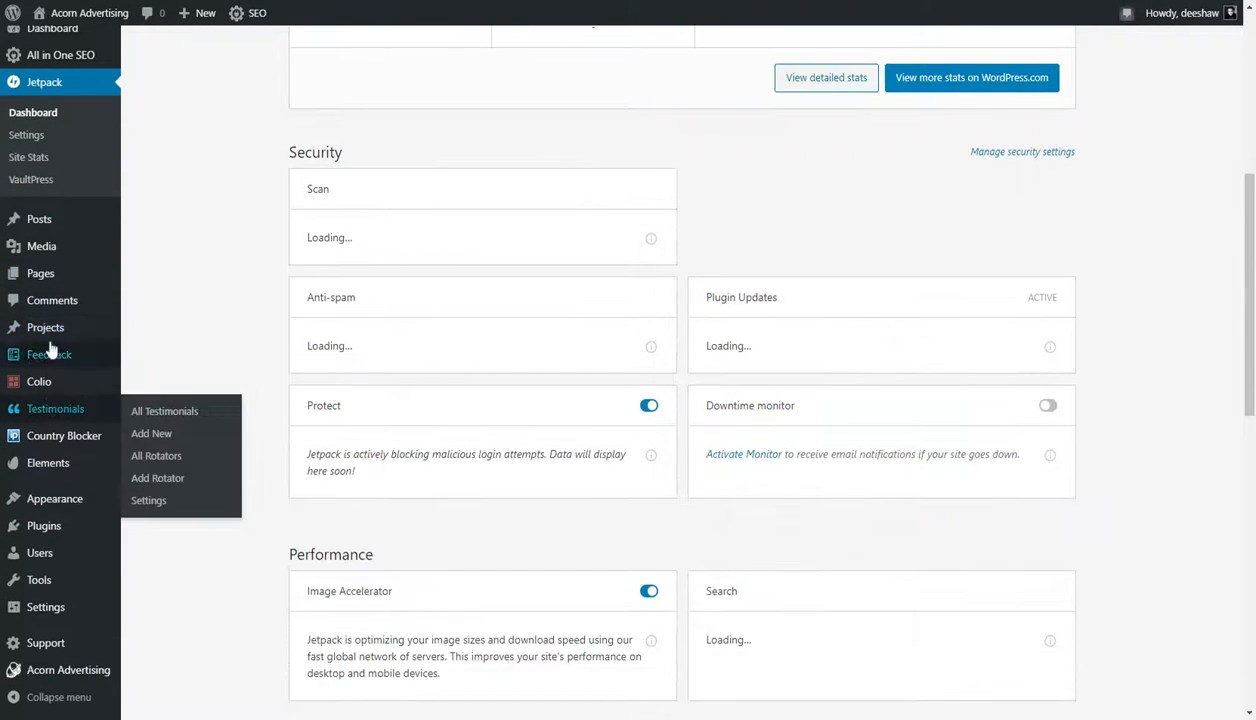
{"action": "scroll", "coordinate": [45, 480], "scroll_direction": "down", "scroll_amount": 6}
{"action": "mouse_move", "coordinate": [62, 670]}
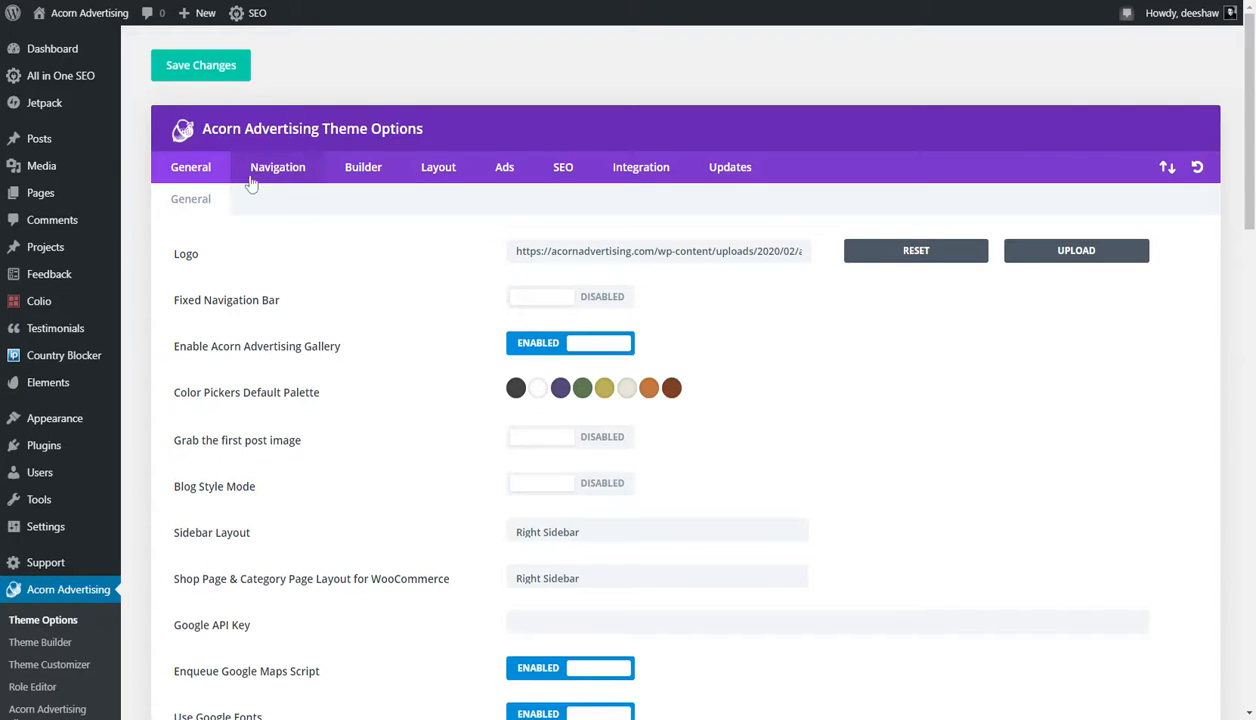
{"action": "scroll", "coordinate": [320, 263], "scroll_direction": "down", "scroll_amount": 2}
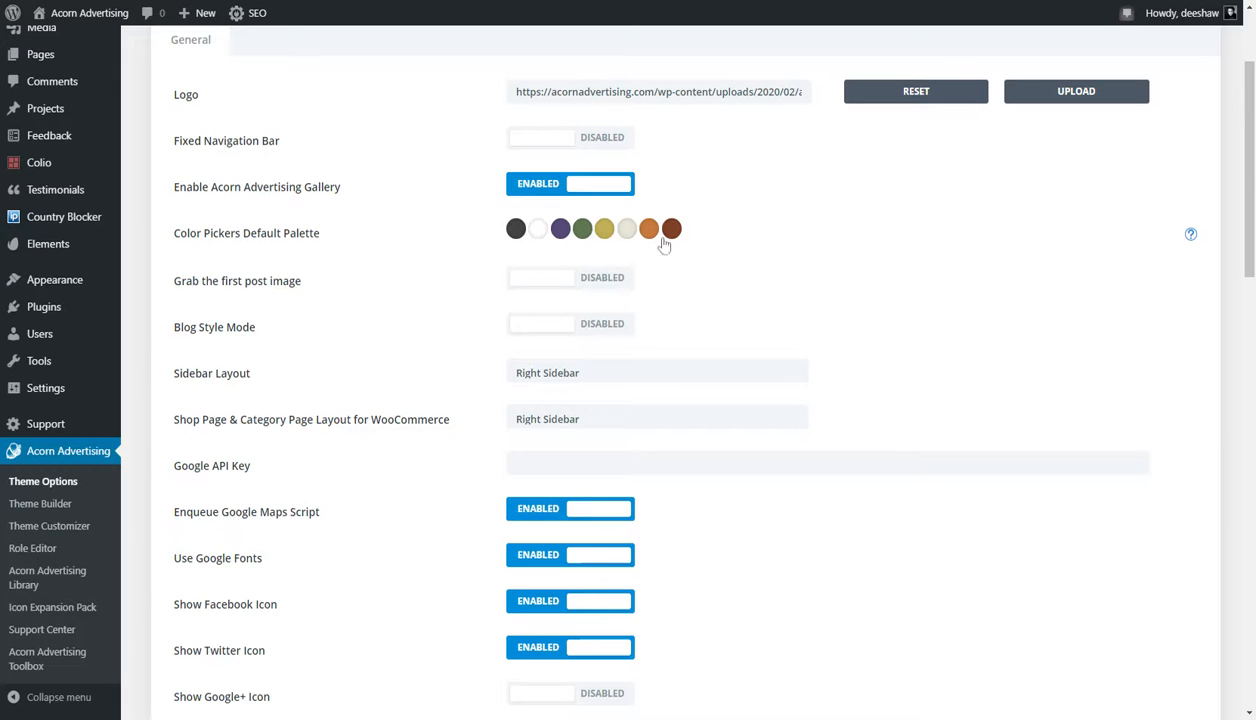
{"action": "scroll", "coordinate": [421, 382], "scroll_direction": "down", "scroll_amount": 8}
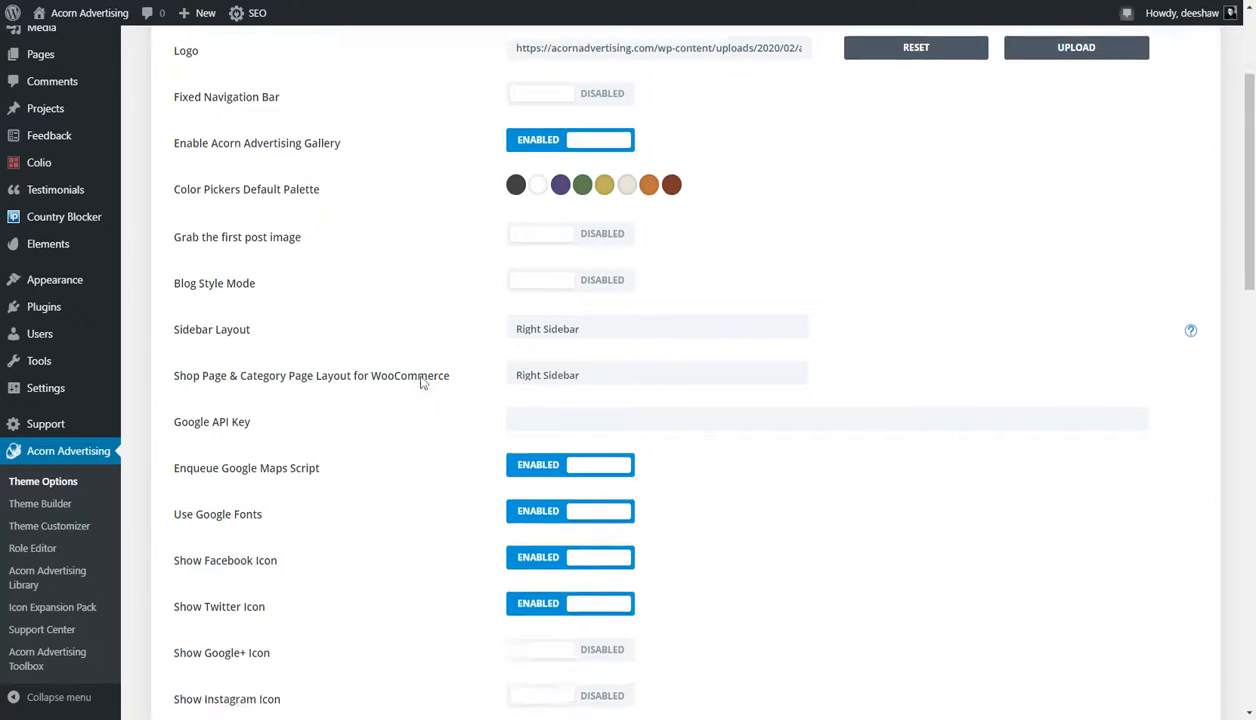
{"action": "scroll", "coordinate": [421, 382], "scroll_direction": "down", "scroll_amount": 7}
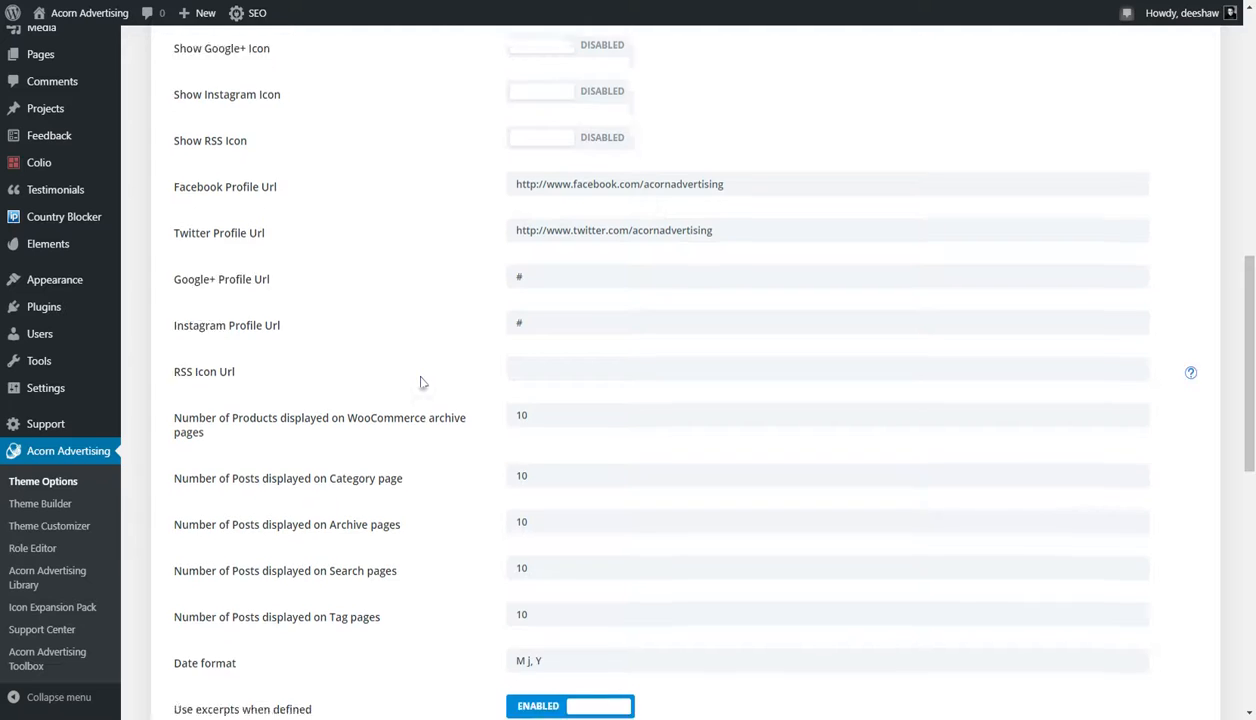
{"action": "scroll", "coordinate": [421, 382], "scroll_direction": "down", "scroll_amount": 3}
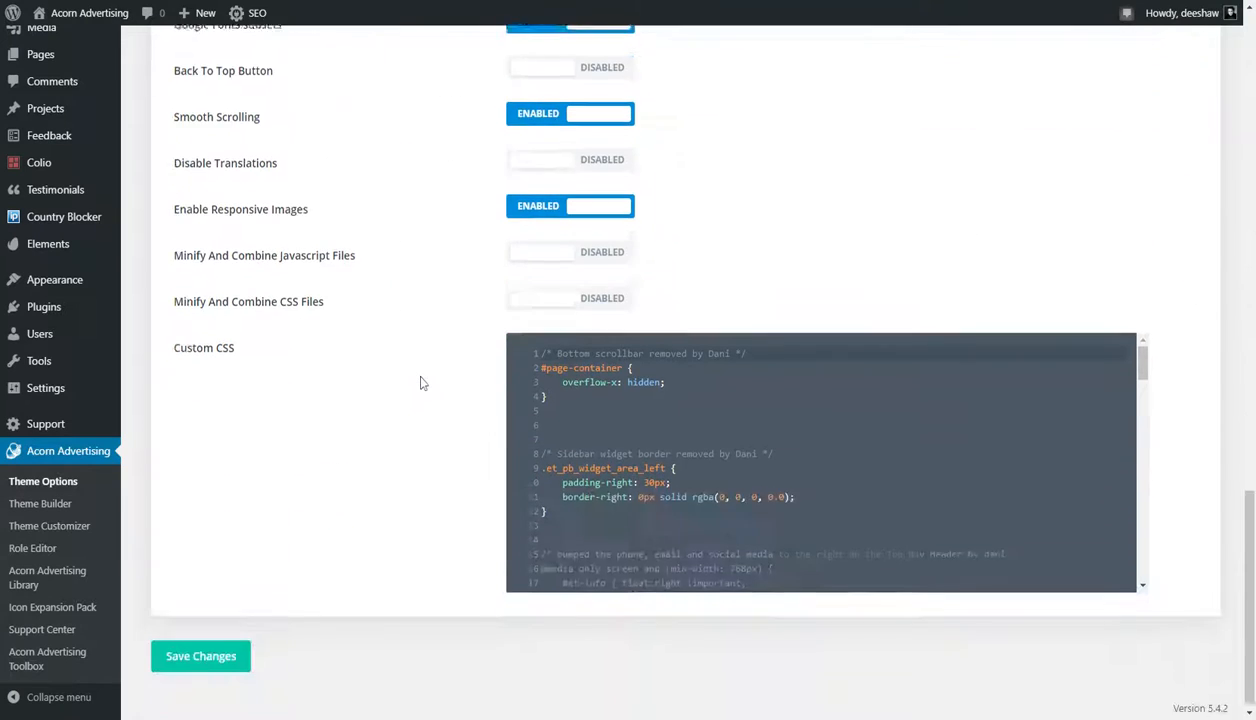
{"action": "scroll", "coordinate": [421, 382], "scroll_direction": "up", "scroll_amount": 13}
{"action": "scroll", "coordinate": [421, 382], "scroll_direction": "up", "scroll_amount": 5}
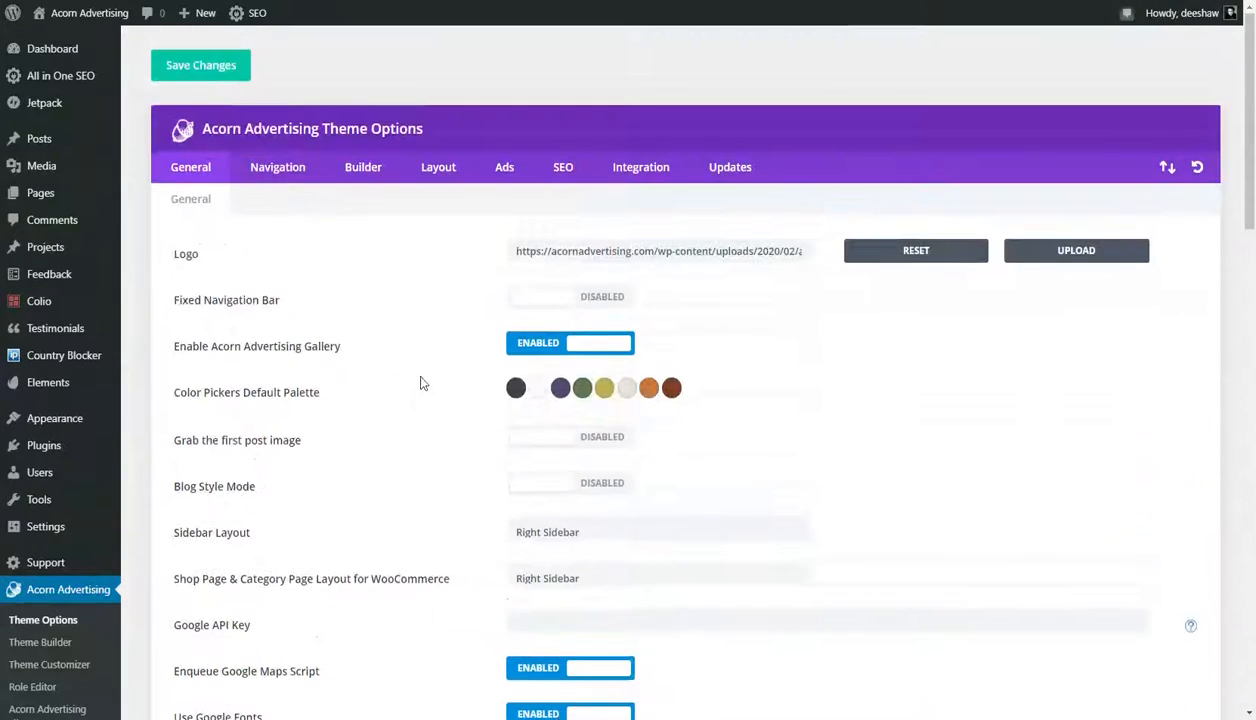
{"action": "scroll", "coordinate": [30, 590], "scroll_direction": "down", "scroll_amount": 2}
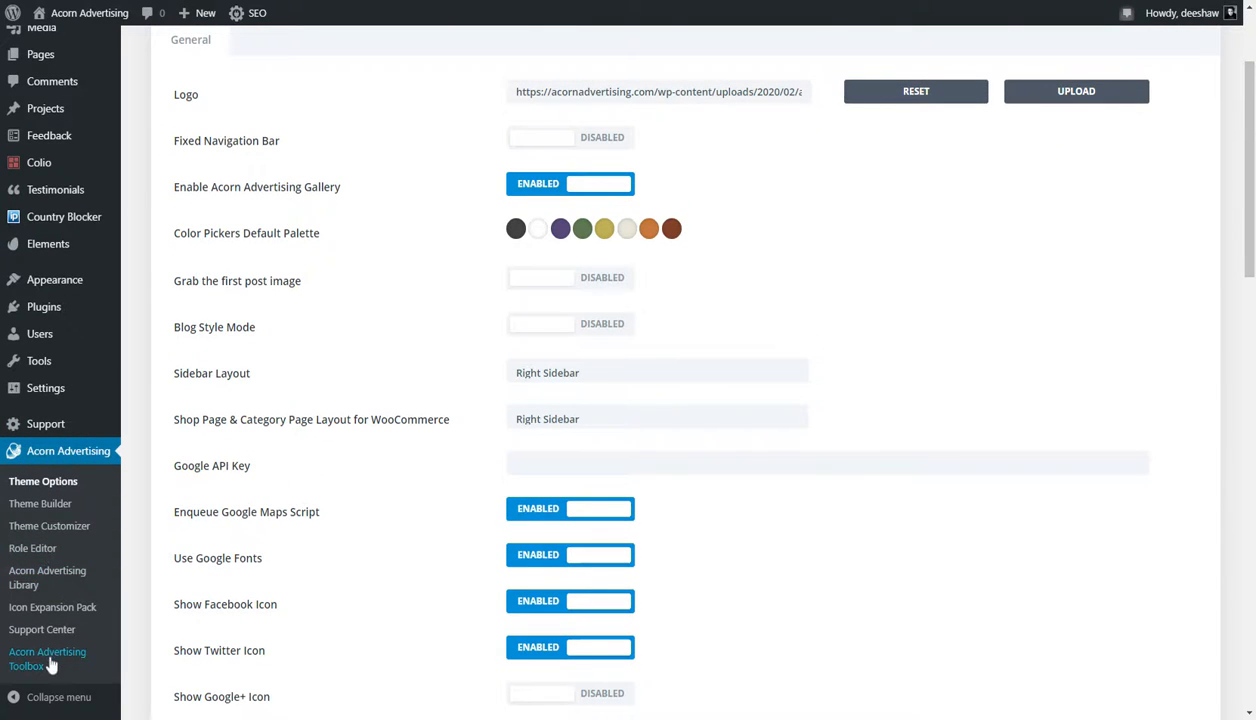
{"action": "scroll", "coordinate": [272, 398], "scroll_direction": "up", "scroll_amount": 2}
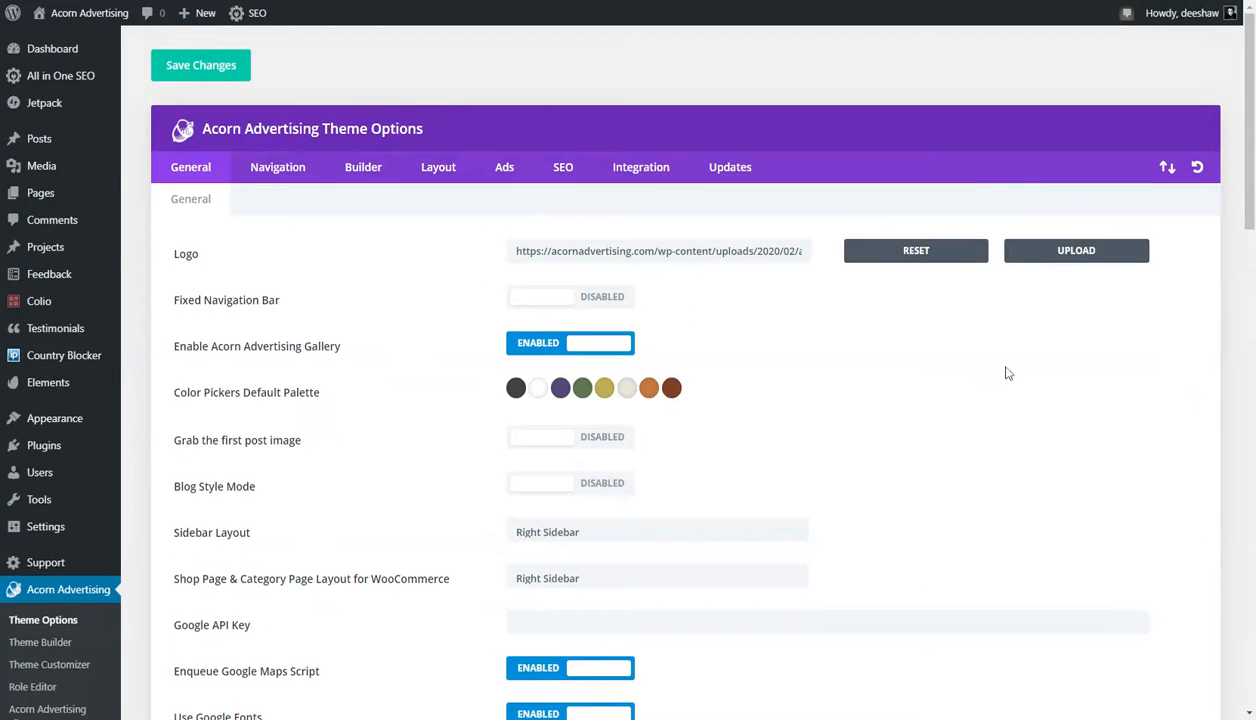